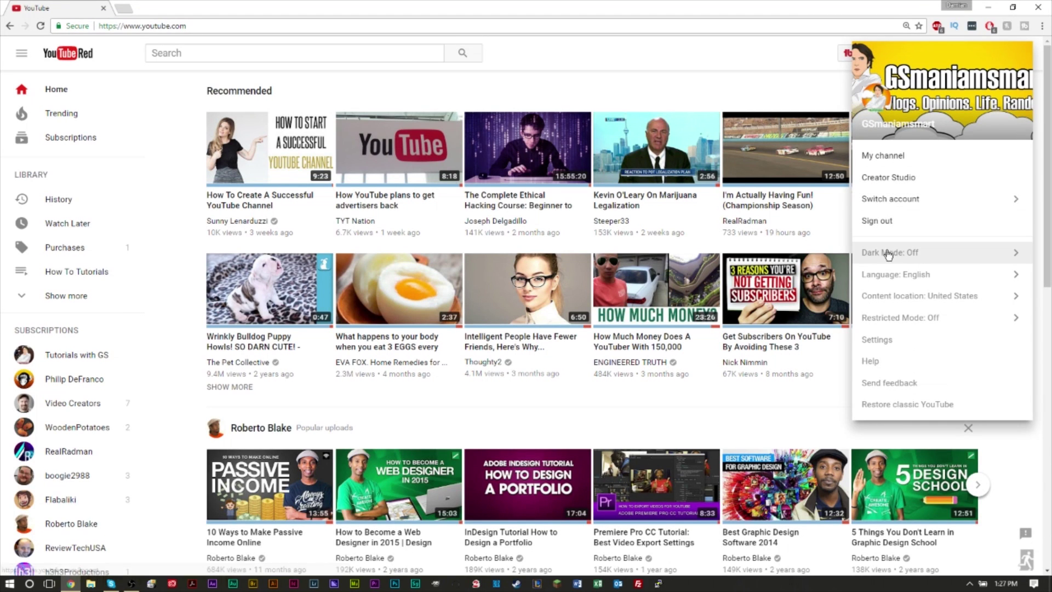
# Turn on YouTube's Dark Mode from the account menu so the video page goes dark
pyautogui.click(979, 257)
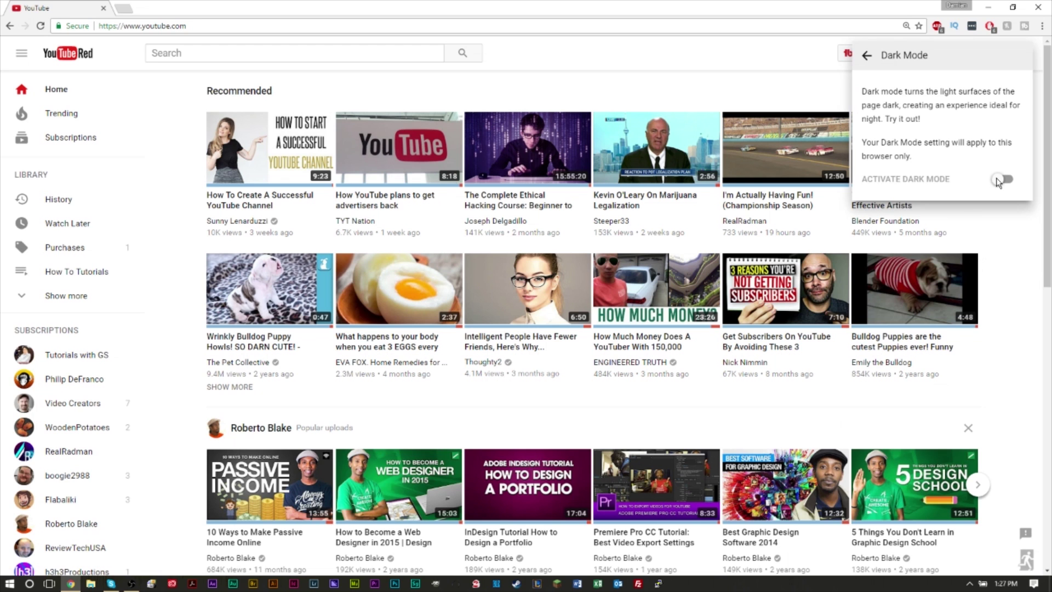
pyautogui.click(998, 178)
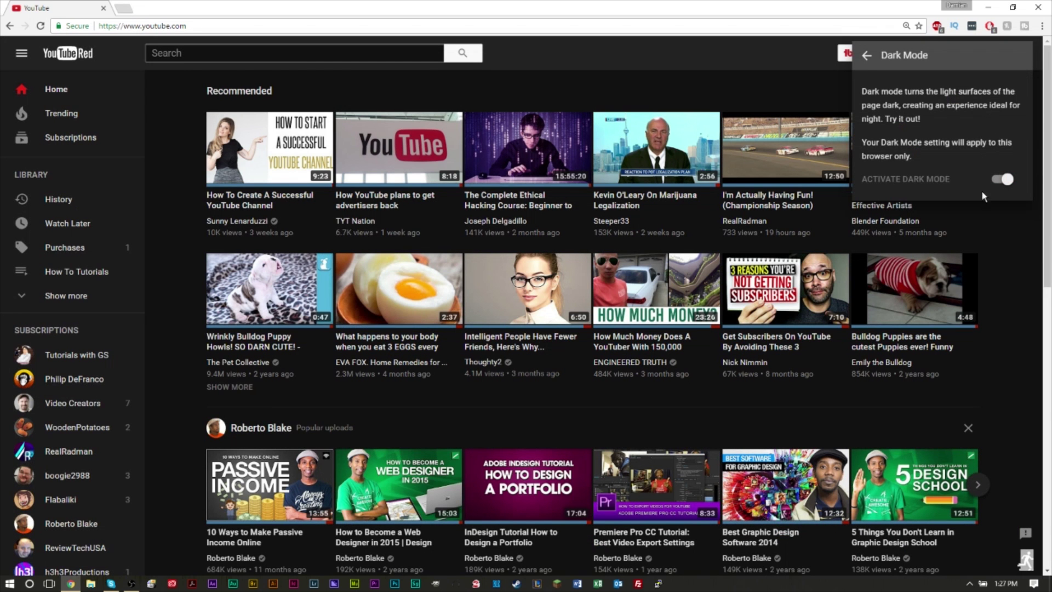
pyautogui.click(1017, 259)
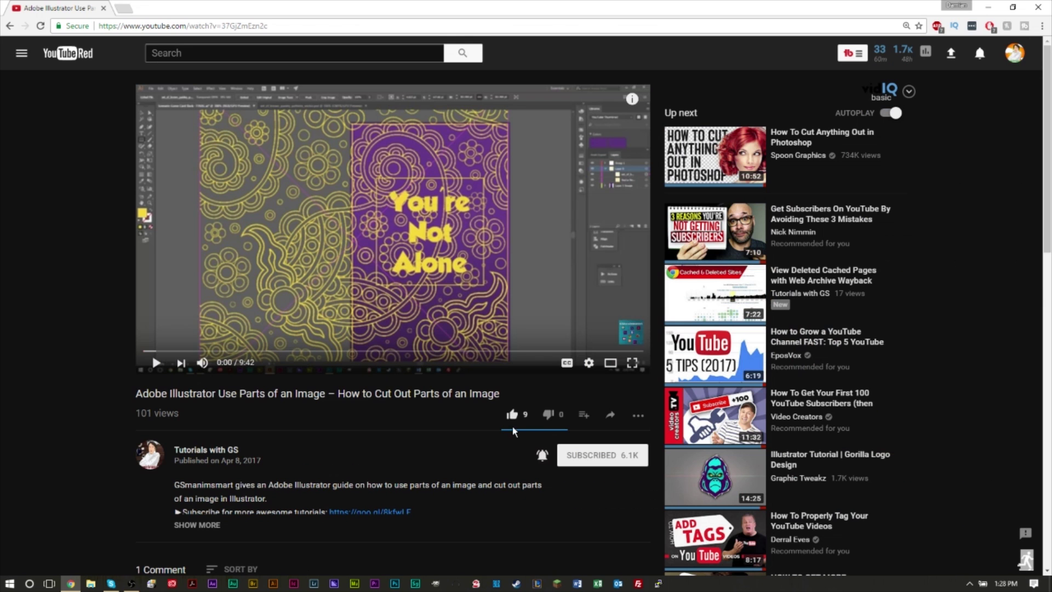
# Go to the YouTube home page in the light layout and dismiss the notifications request
pyautogui.scroll(-2, 506, 432)
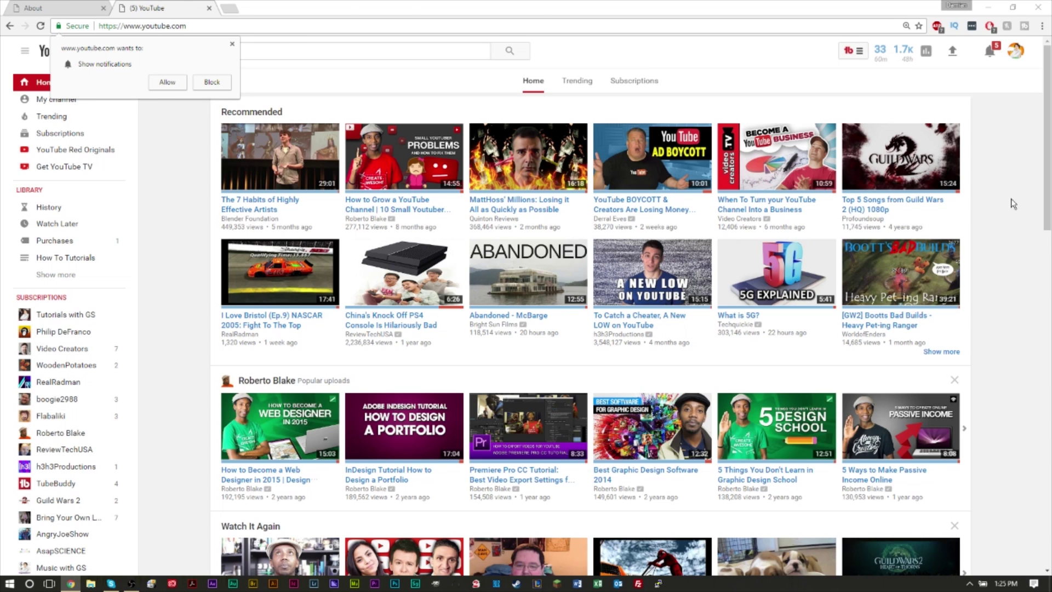
pyautogui.click(231, 45)
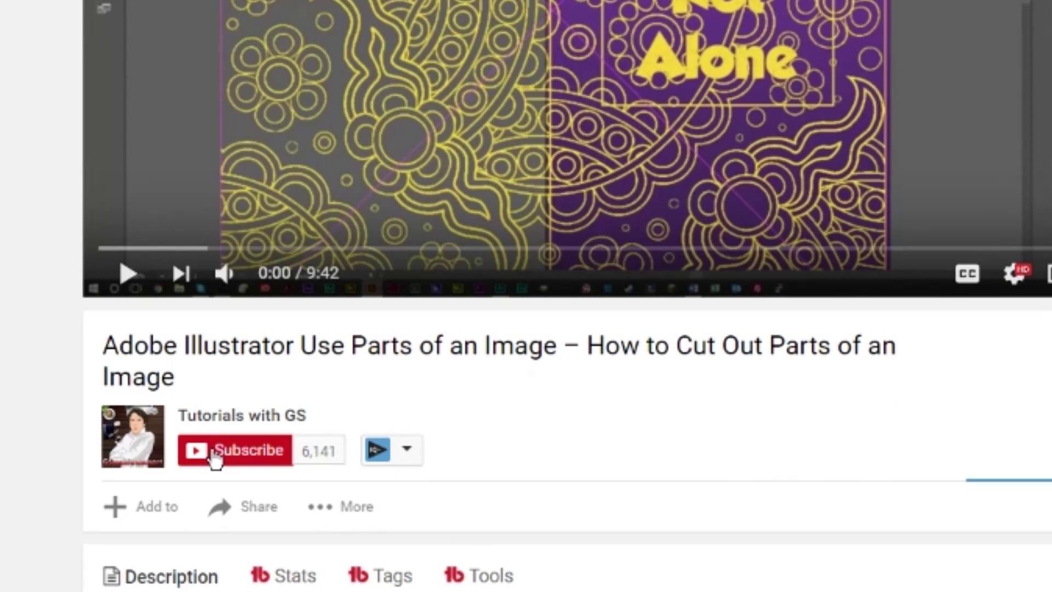
# Subscribe to Tutorials with GS with all notifications, then dismiss the site's notifications prompt
pyautogui.click(175, 377)
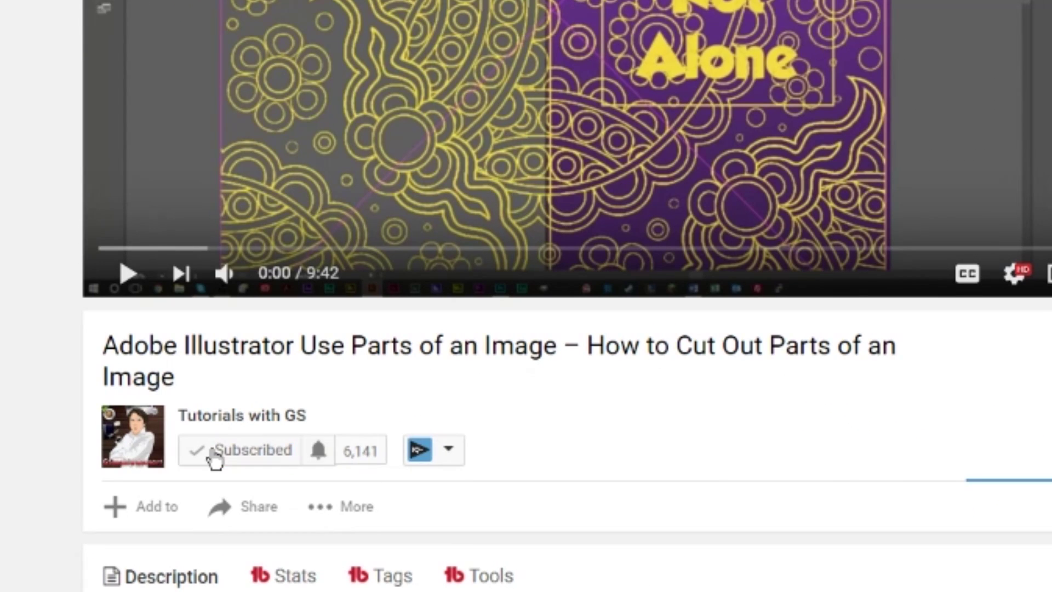
pyautogui.click(319, 451)
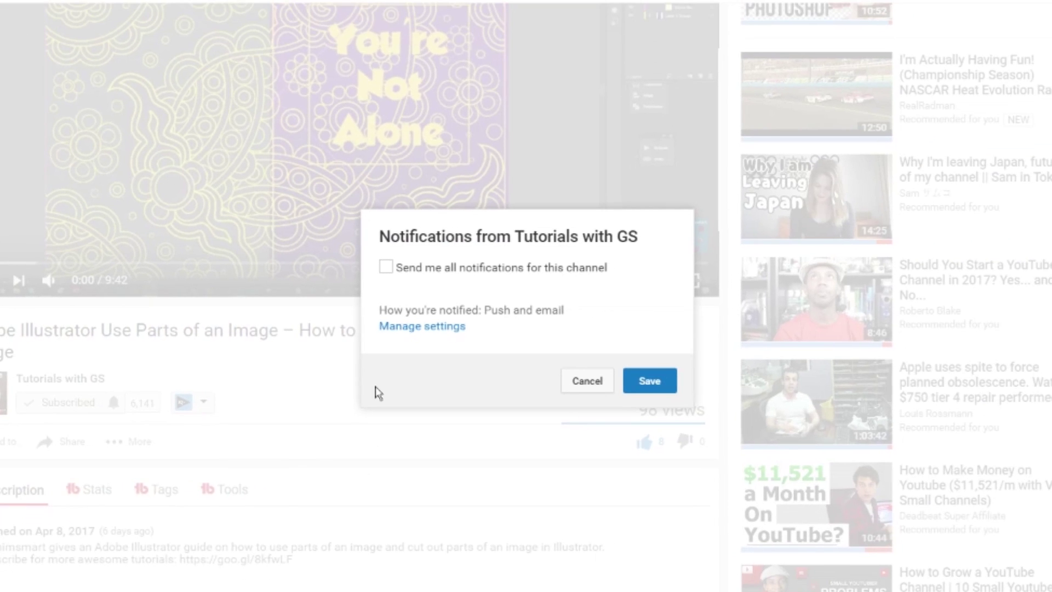
pyautogui.click(386, 267)
pyautogui.click(636, 383)
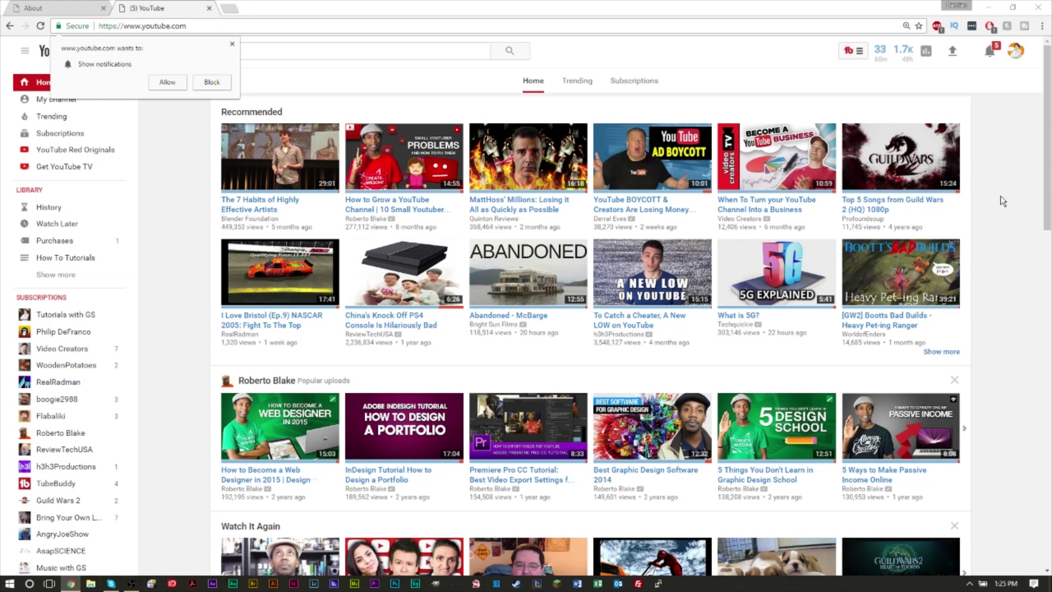
pyautogui.click(232, 43)
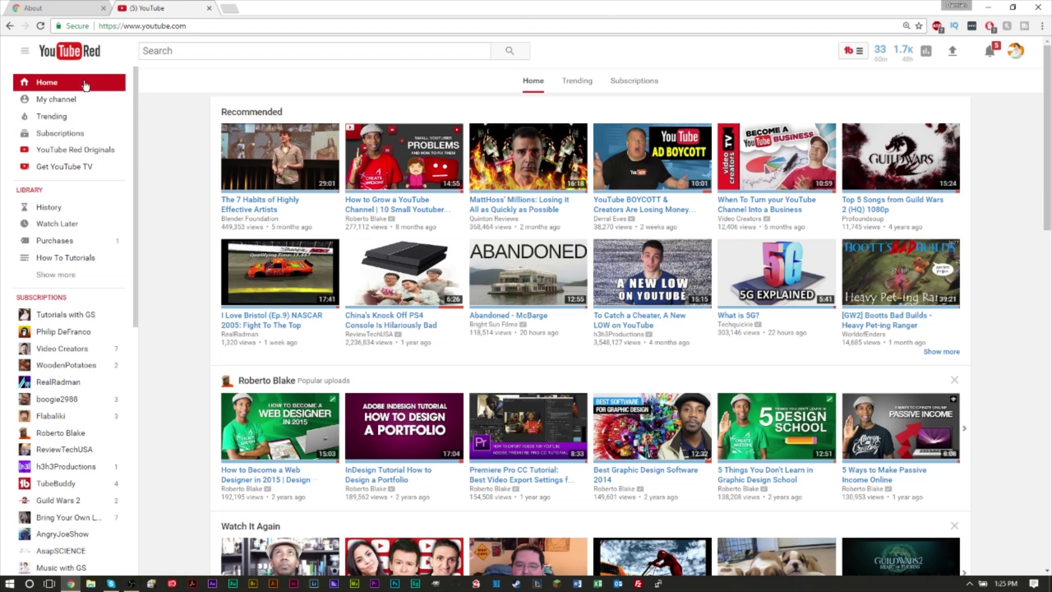
# Switch to the About Google Chrome page
pyautogui.click(55, 7)
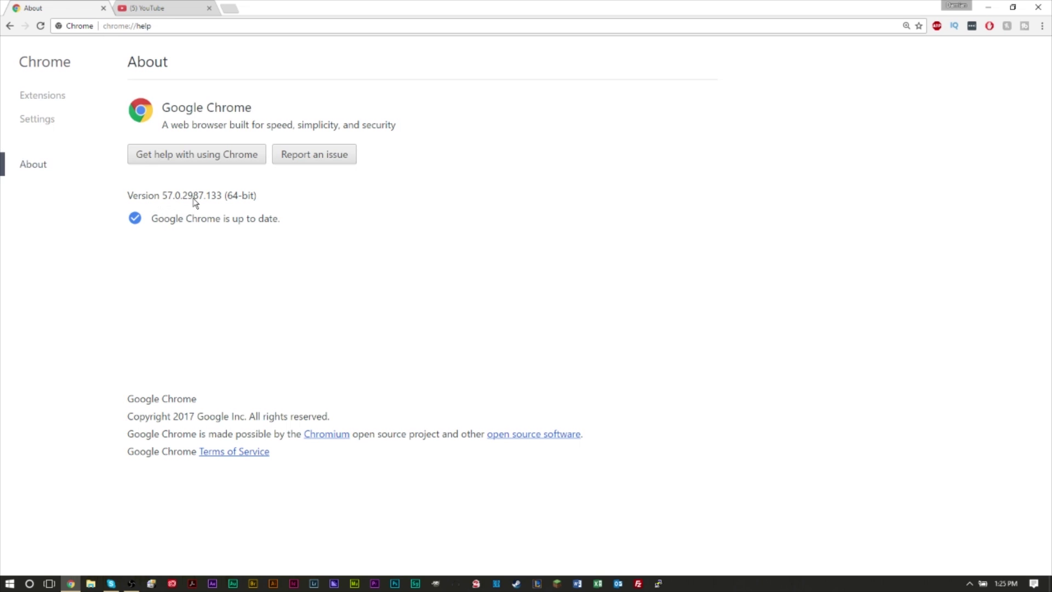
# Confirm Chrome 57.0.2987.133 is up to date, return to YouTube, and open the developer console
pyautogui.click(1041, 26)
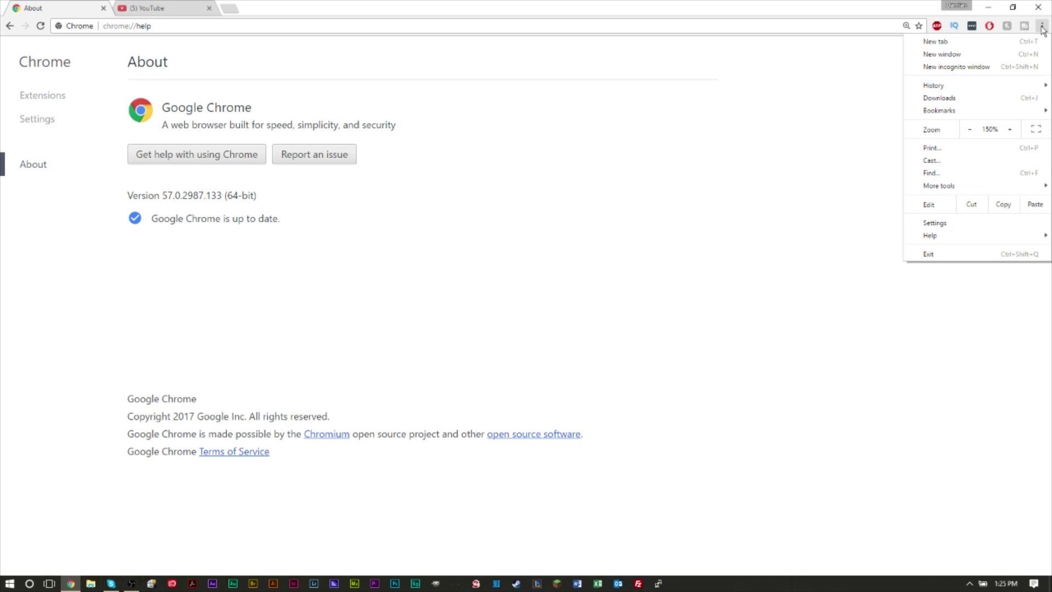
pyautogui.click(955, 220)
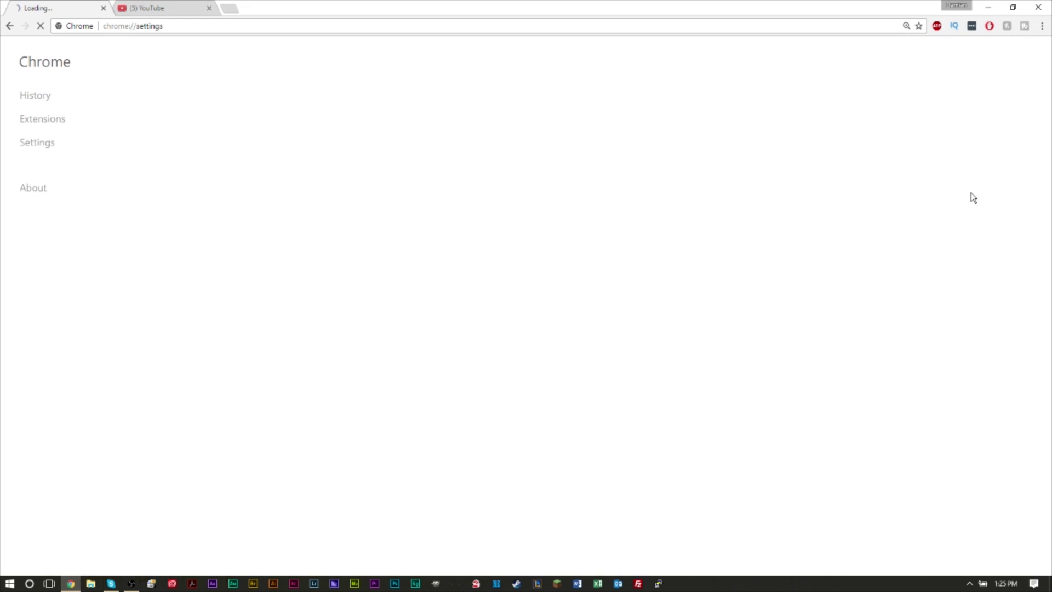
pyautogui.click(30, 168)
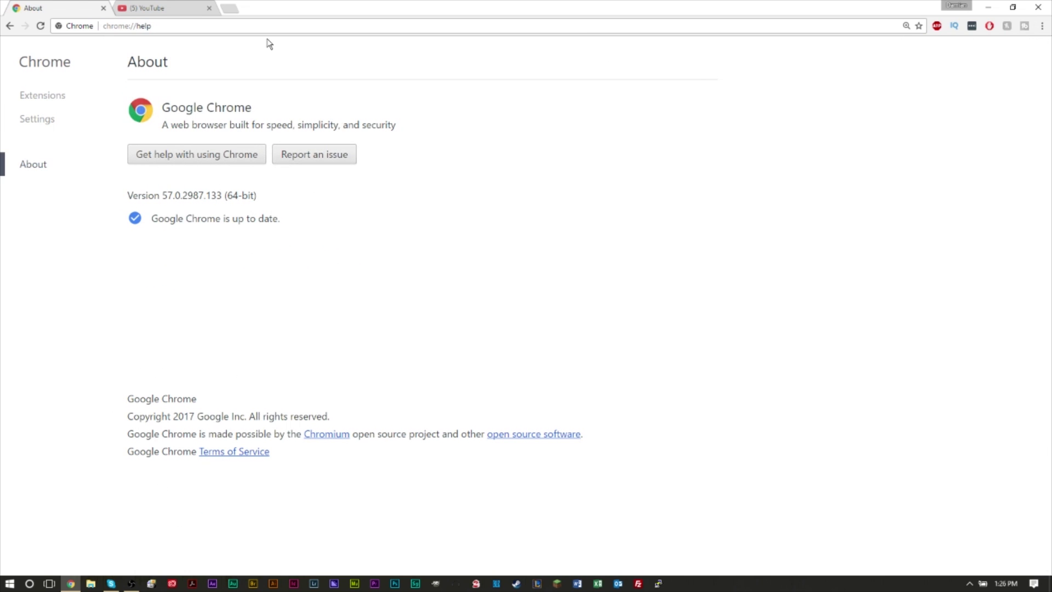
pyautogui.click(103, 8)
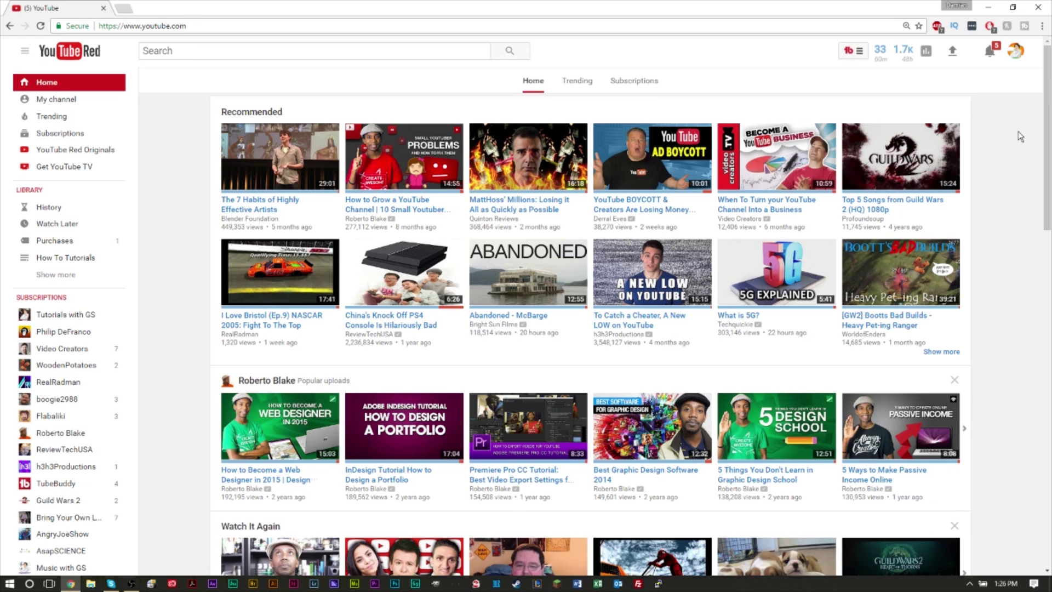
pyautogui.hotkey('ctrl', 'shift', 'j')
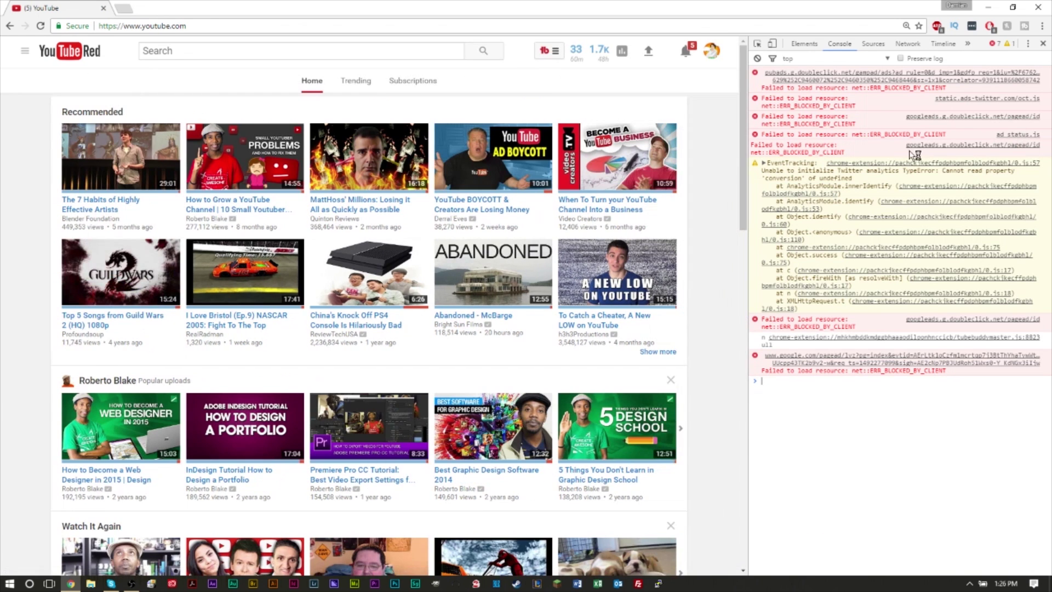
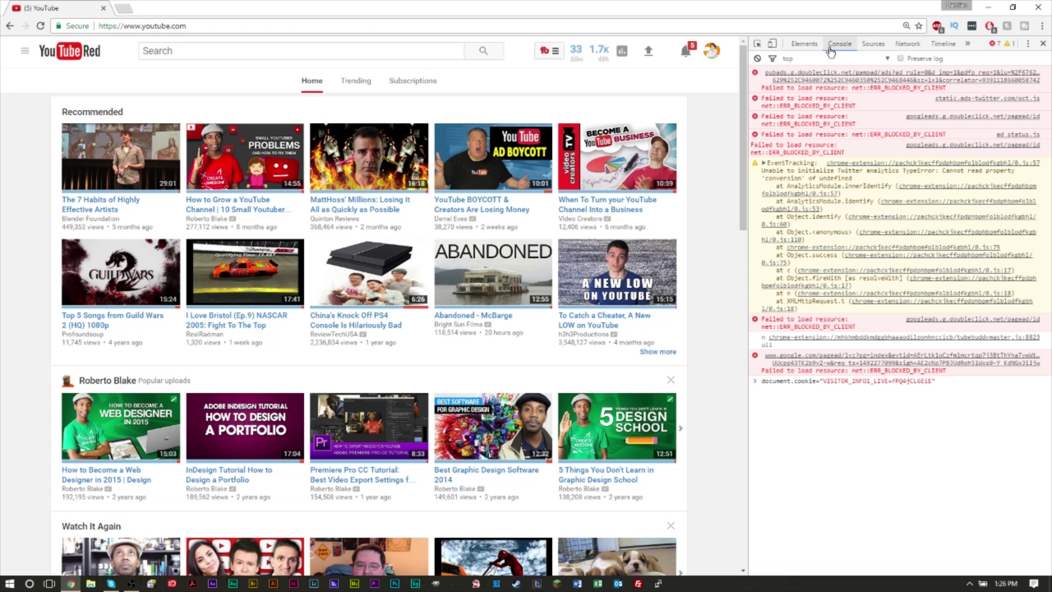
# Return DevTools to the Console and run the document.cookie assignment setting VISITOR_INFO1_LIVE
pyautogui.click(804, 44)
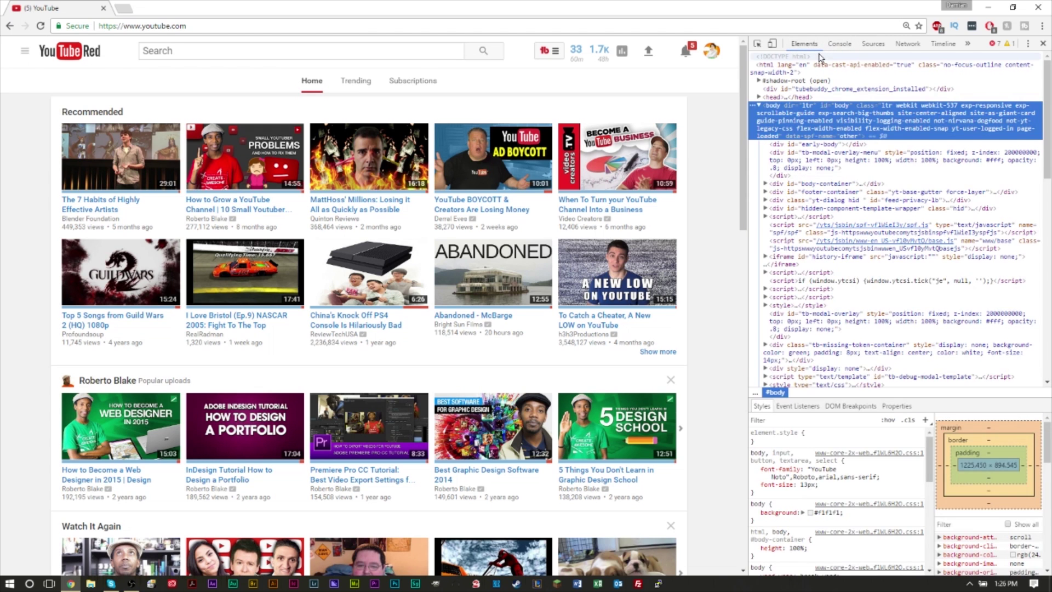
pyautogui.click(874, 45)
pyautogui.click(843, 44)
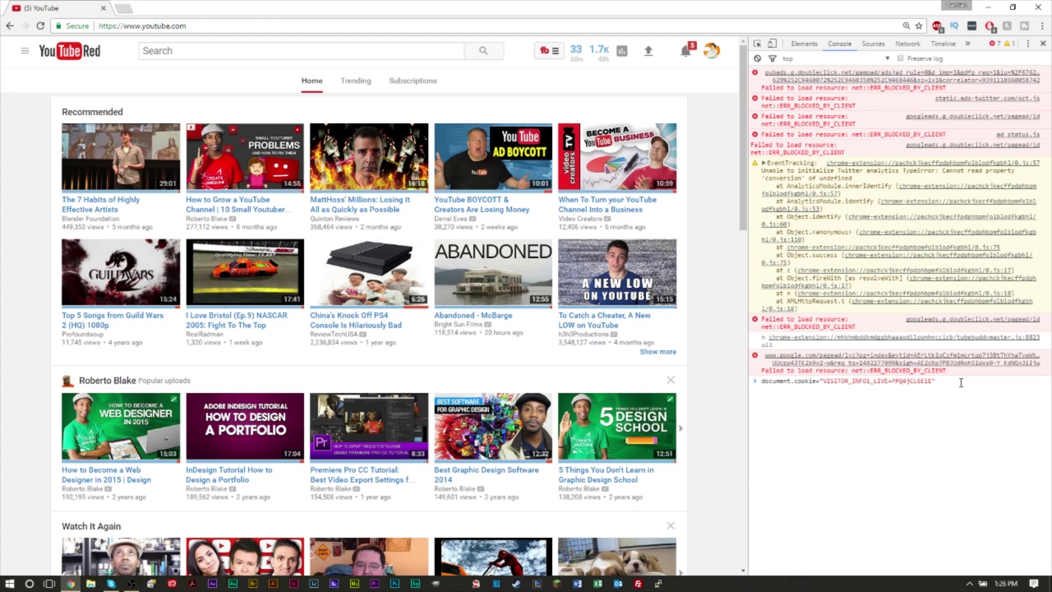
pyautogui.press('Return')
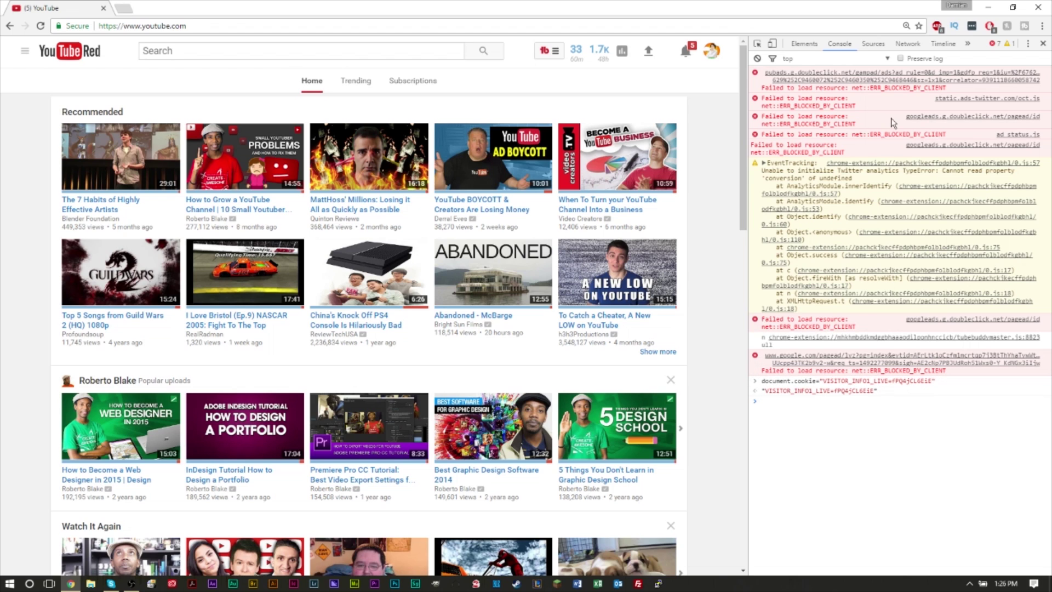
# Close DevTools, open the guide sidebar, and reload YouTube to browse the new-layout Recommended feed
pyautogui.click(1043, 43)
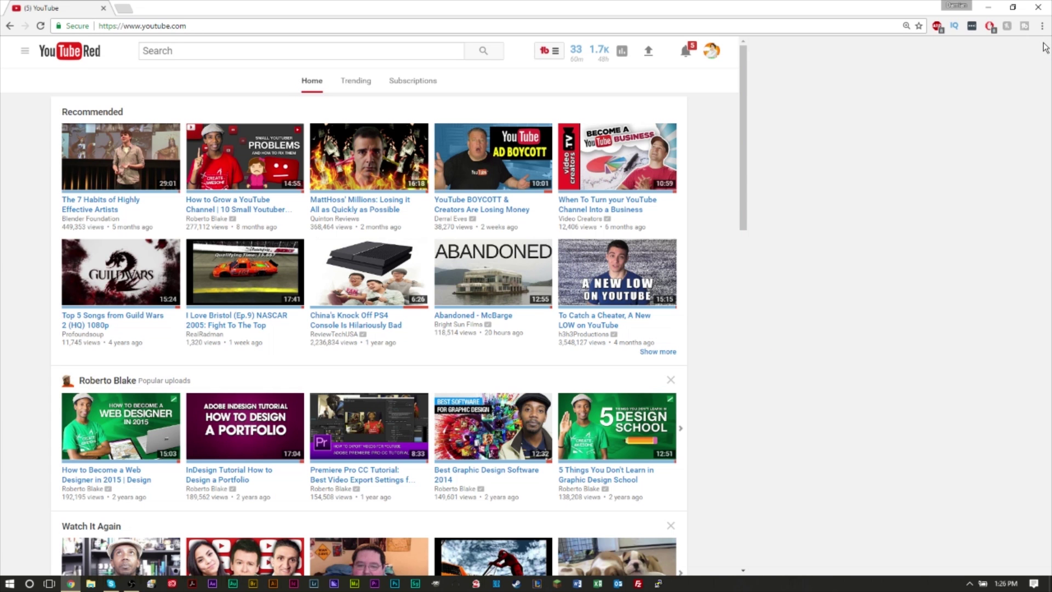
pyautogui.click(24, 50)
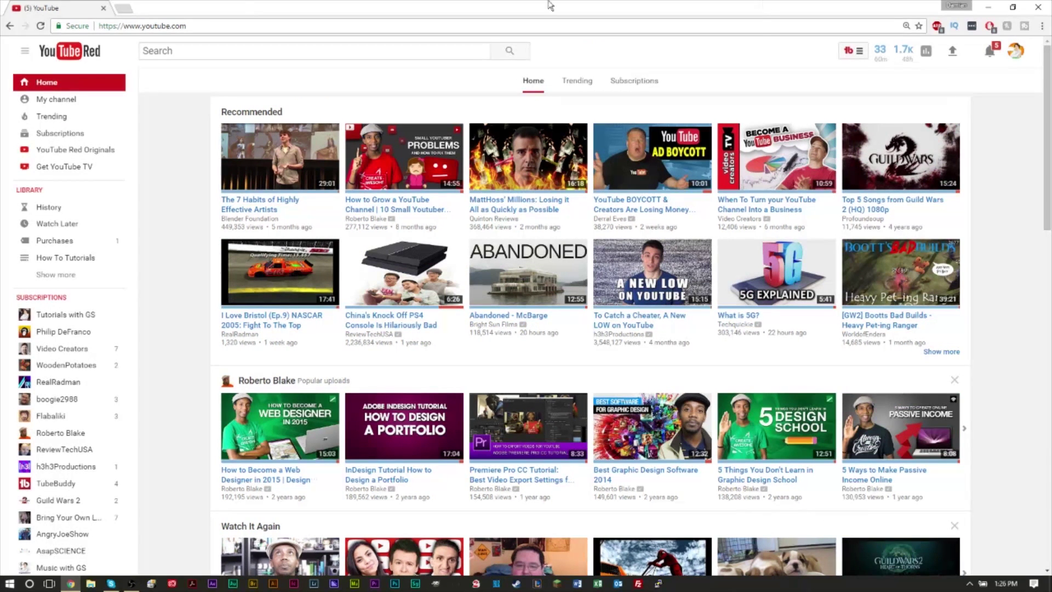
pyautogui.click(41, 26)
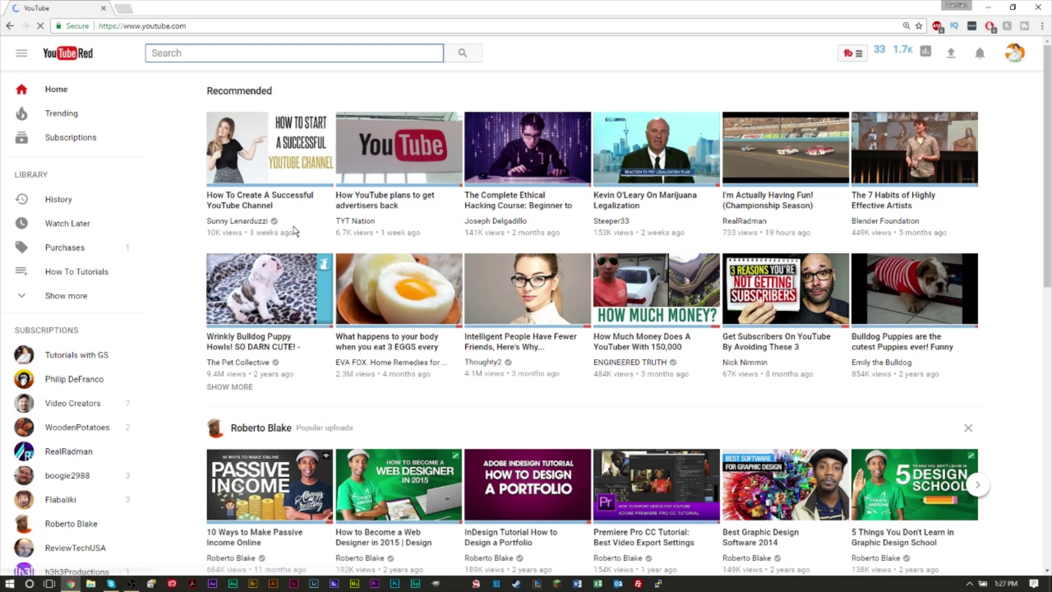
pyautogui.scroll(-4, 497, 348)
pyautogui.scroll(-2, 497, 348)
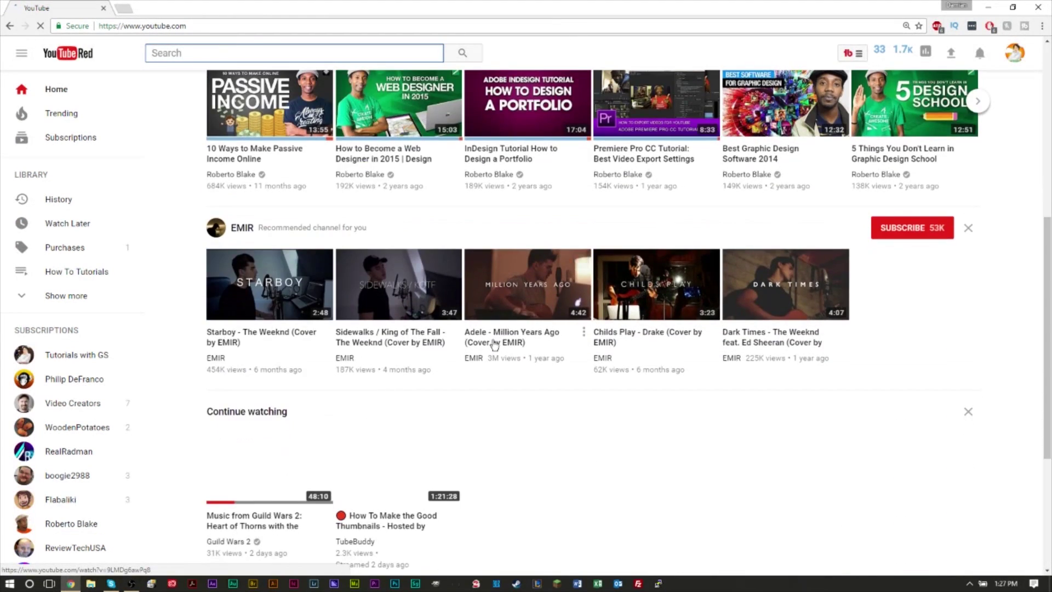
pyautogui.scroll(3, 454, 351)
pyautogui.scroll(1, 326, 267)
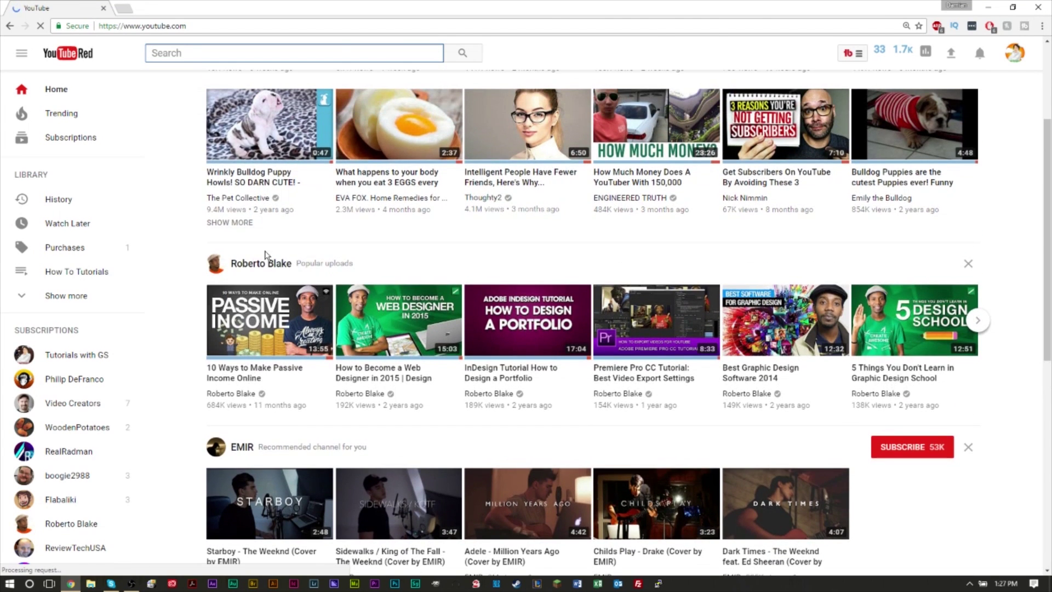
pyautogui.scroll(3, 392, 247)
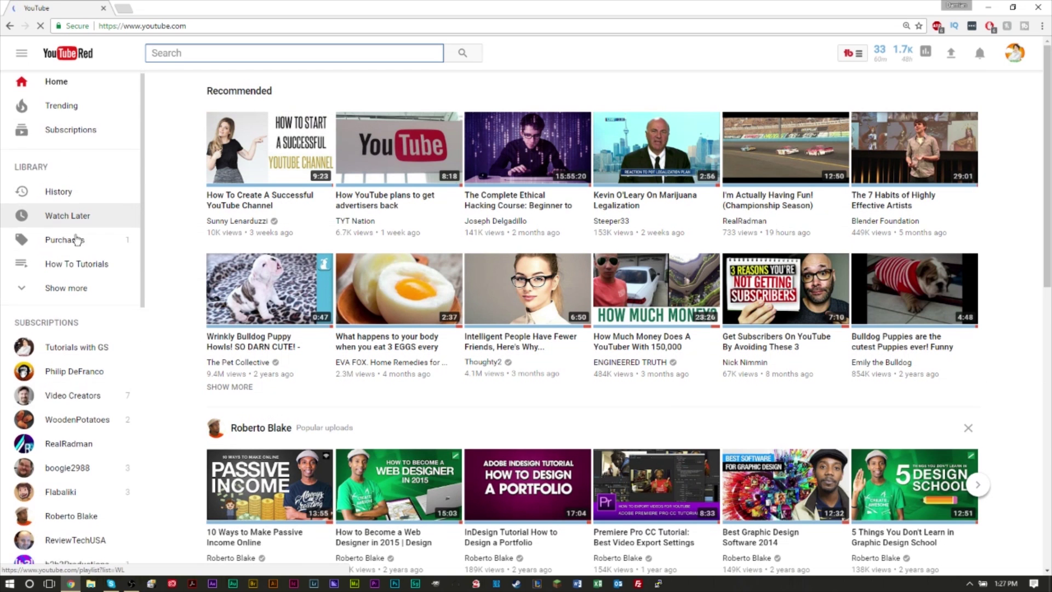
pyautogui.scroll(-4, 77, 236)
pyautogui.scroll(4, 74, 230)
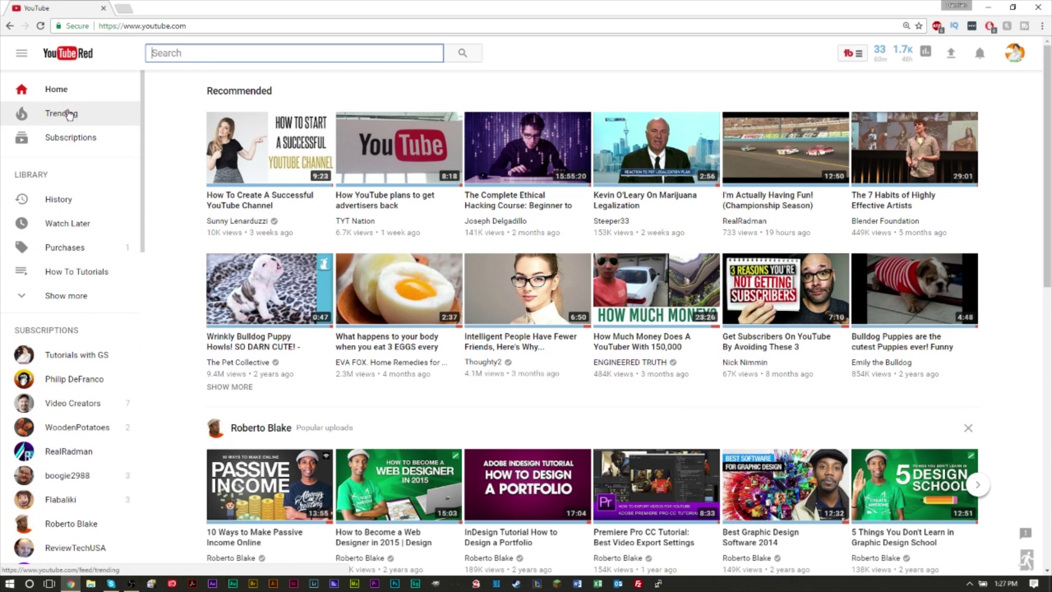
pyautogui.scroll(-9, 66, 274)
pyautogui.scroll(-3, 65, 274)
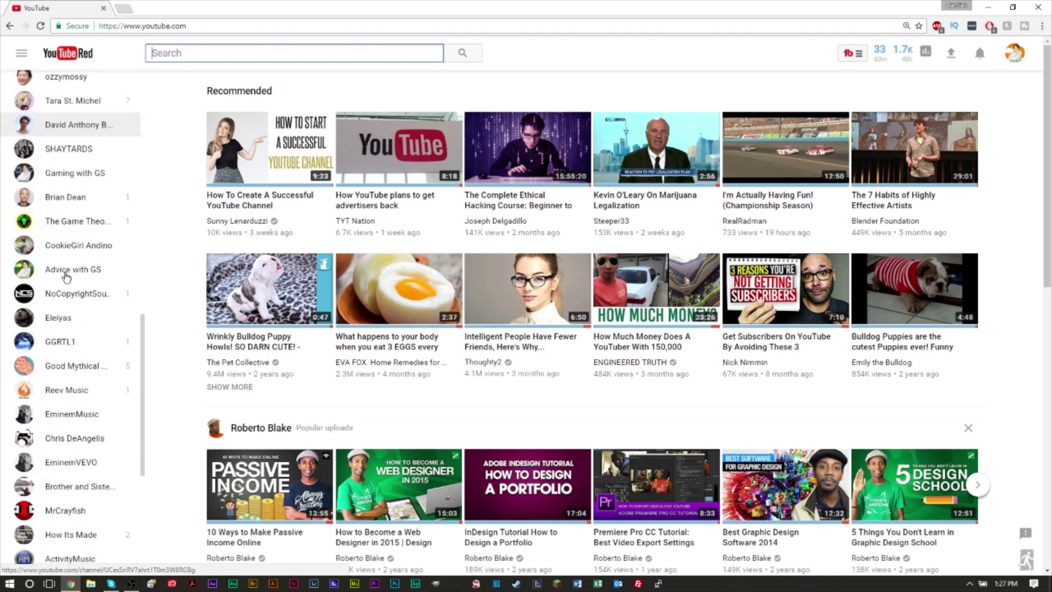
pyautogui.scroll(12, 66, 274)
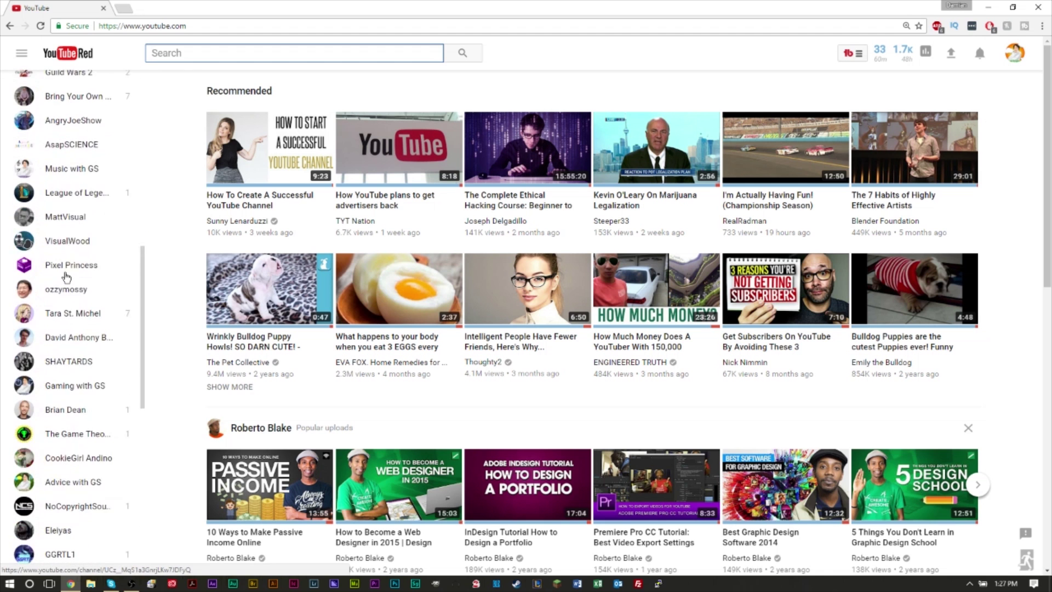
# Turn on Activate Dark Mode from the avatar menu's Dark Mode: Off option
pyautogui.click(1016, 56)
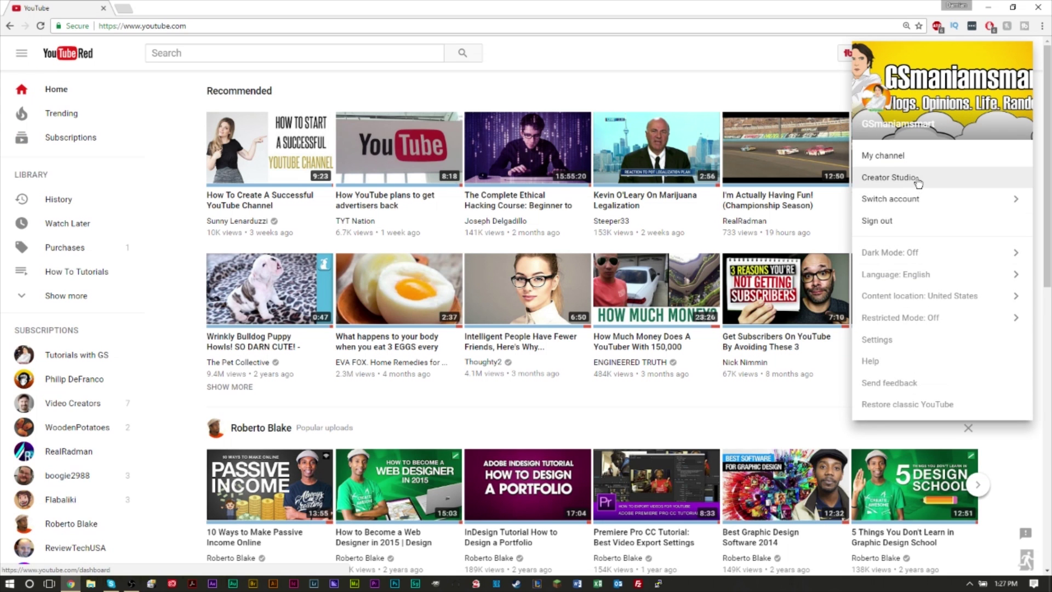
pyautogui.click(979, 258)
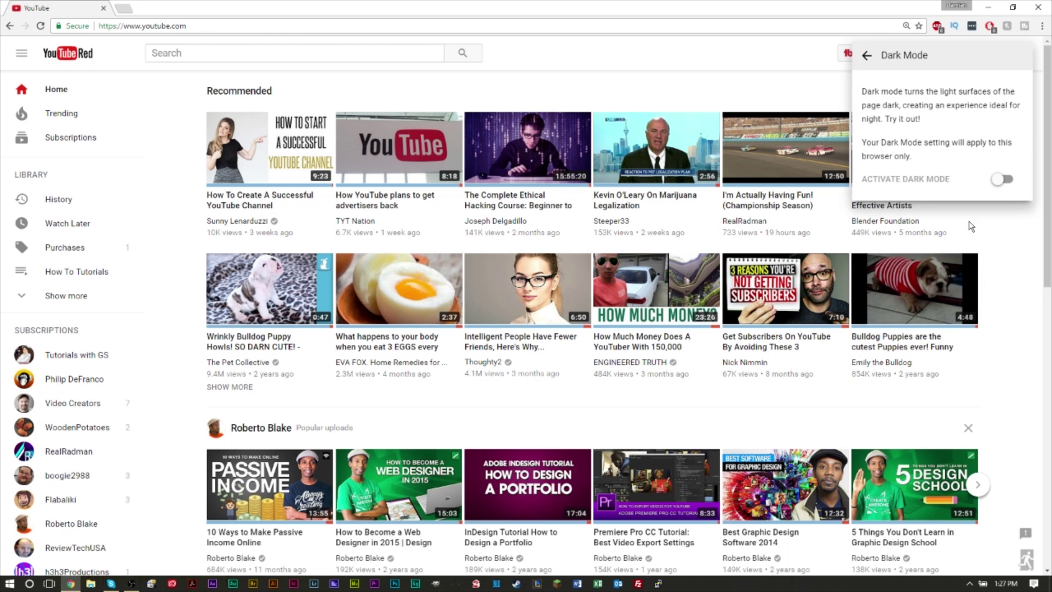
pyautogui.click(1000, 179)
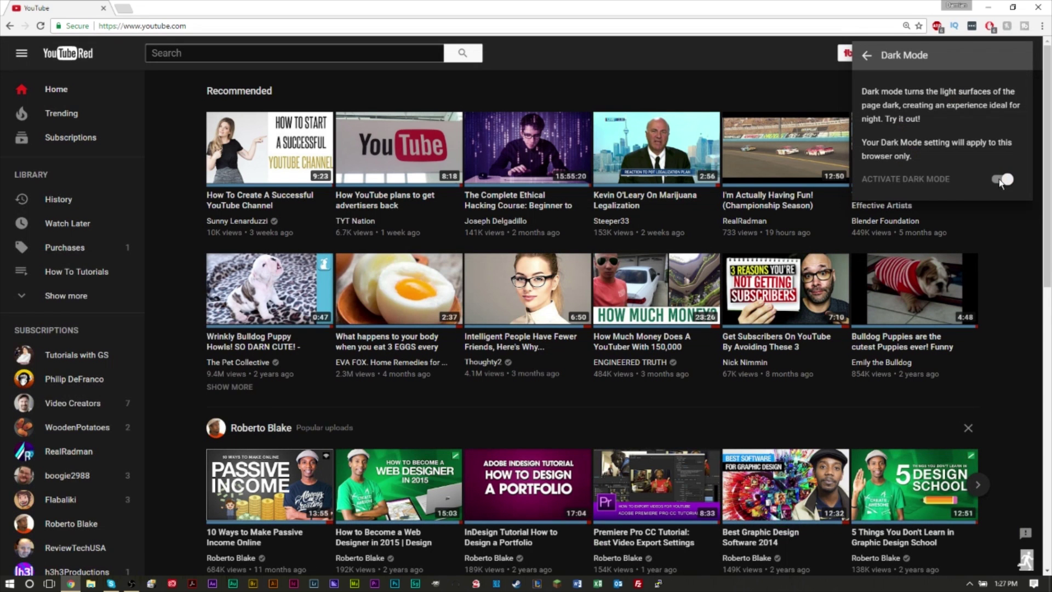
pyautogui.click(1021, 266)
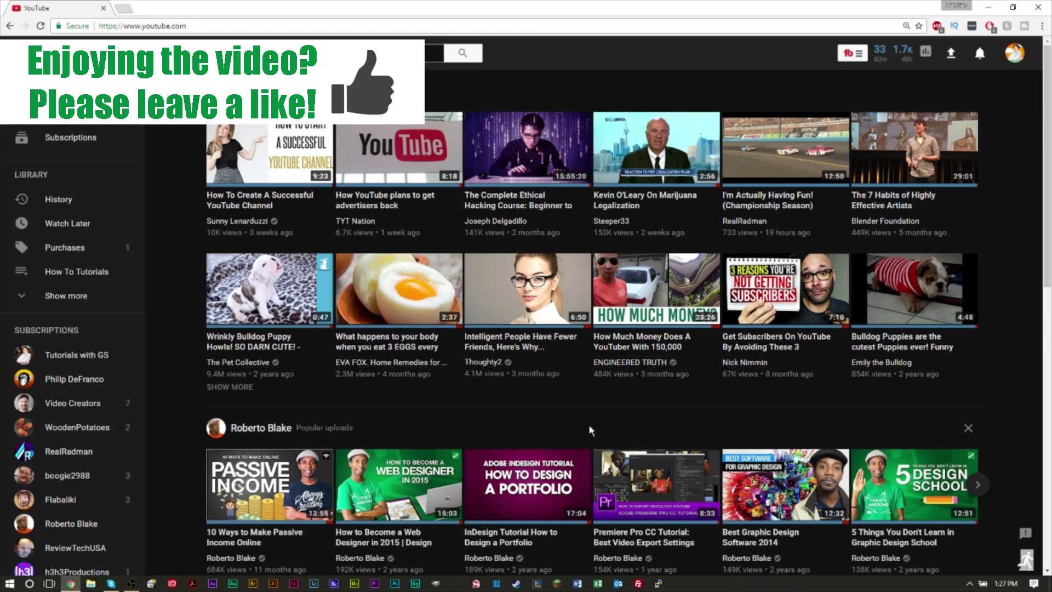
# Collapse and re-expand the guide sidebar in the new dark layout
pyautogui.scroll(-5, 763, 352)
pyautogui.scroll(5, 763, 353)
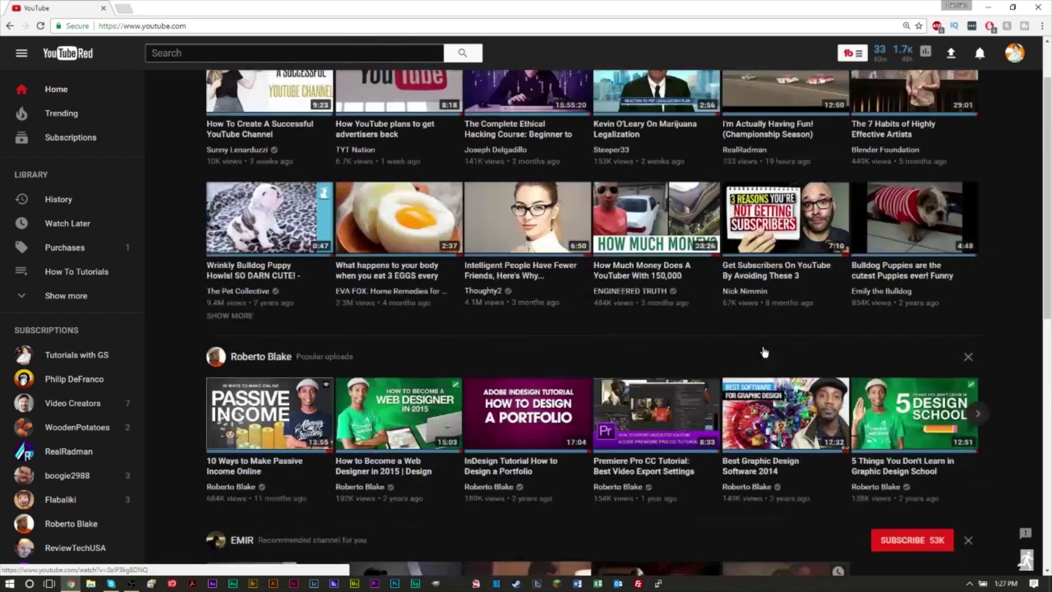
pyautogui.click(20, 62)
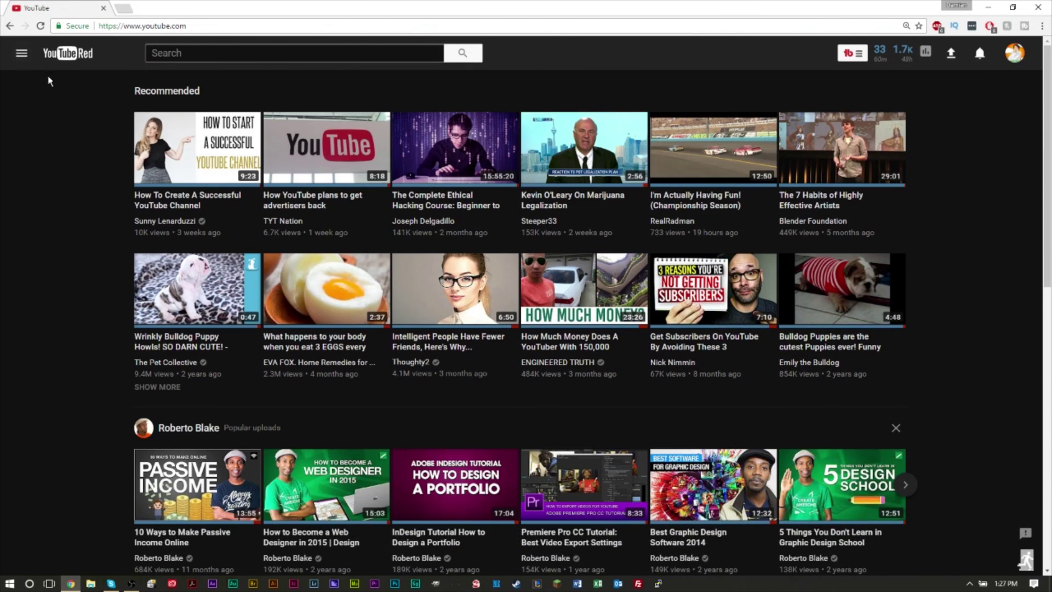
pyautogui.click(21, 61)
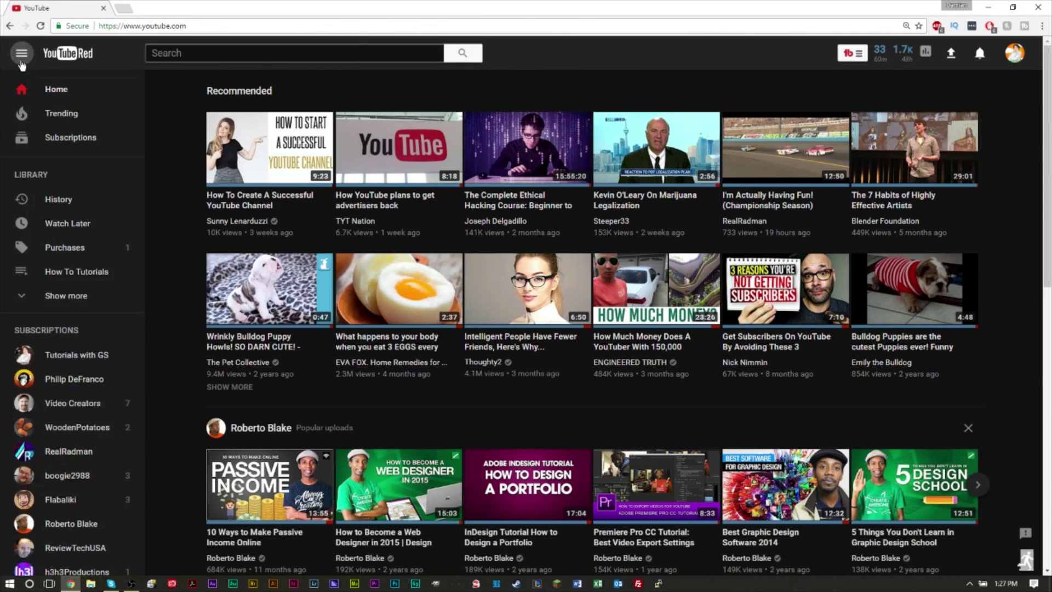
pyautogui.click(84, 364)
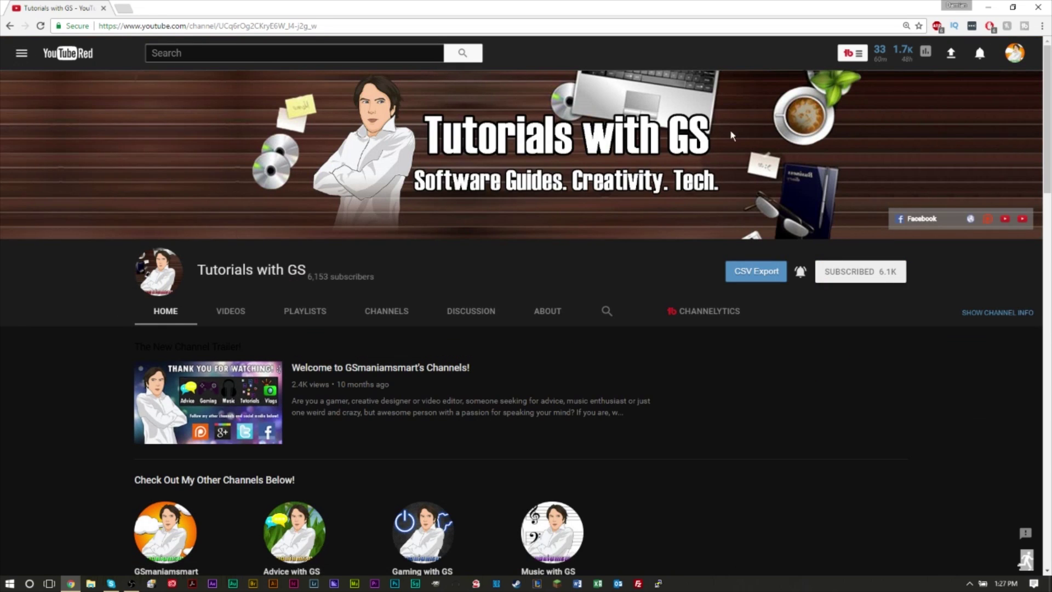
pyautogui.scroll(-4, 469, 199)
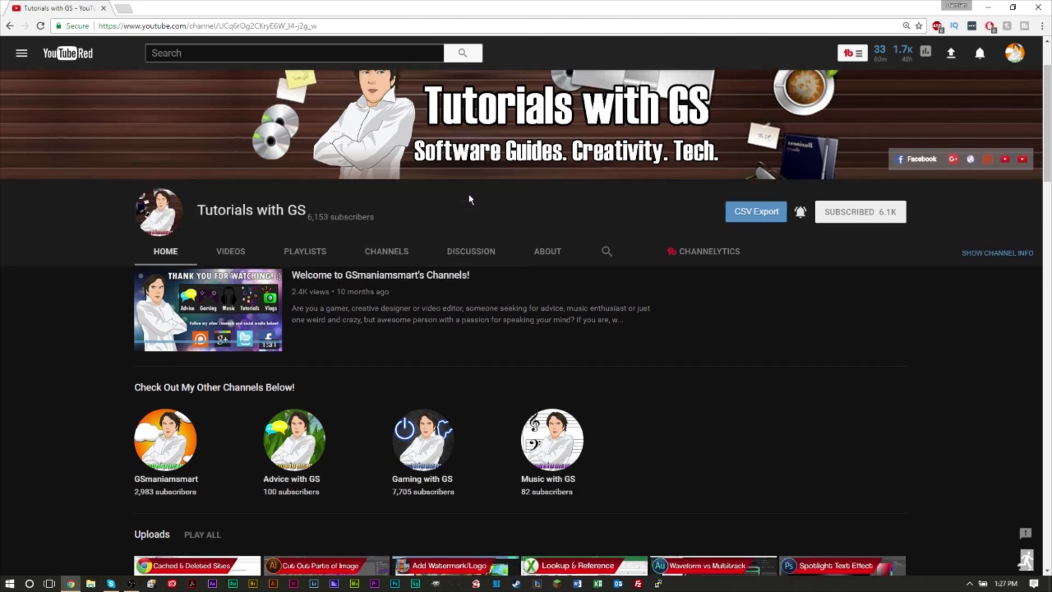
pyautogui.scroll(4, 603, 255)
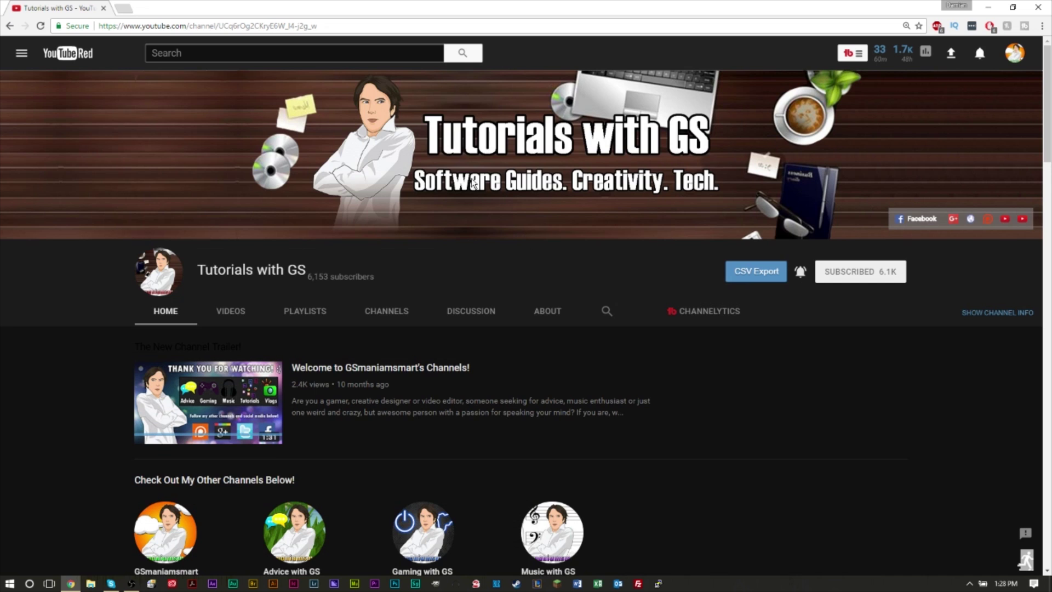
pyautogui.scroll(-4, 471, 181)
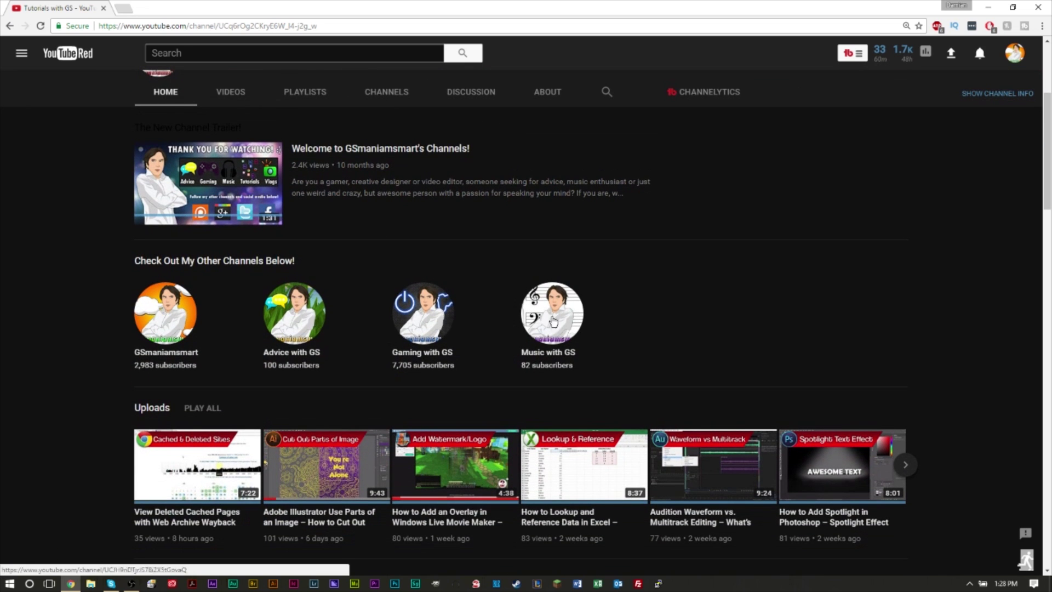
pyautogui.scroll(-11, 437, 299)
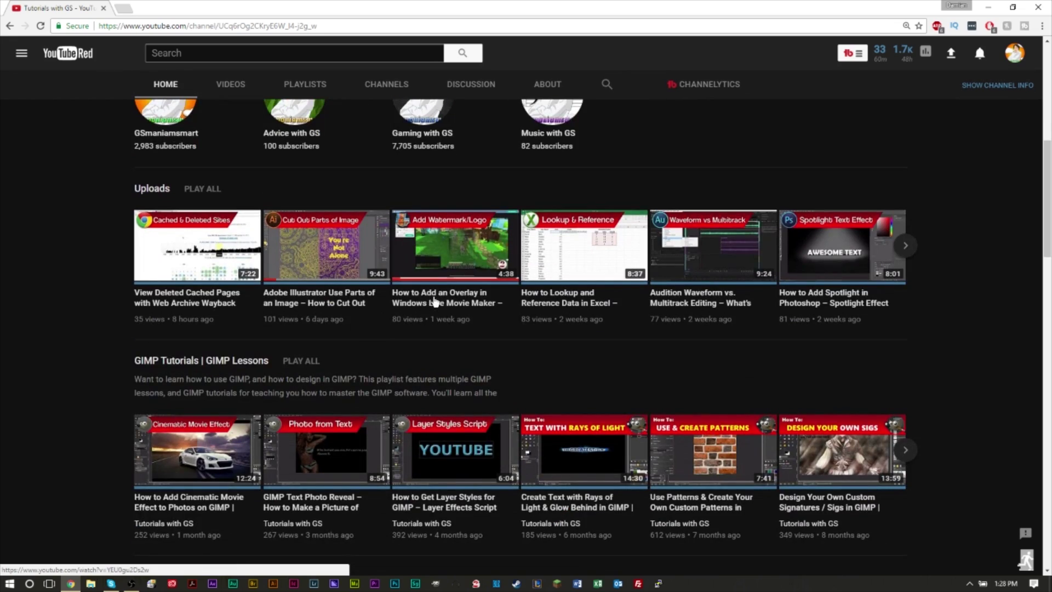
pyautogui.scroll(15, 437, 296)
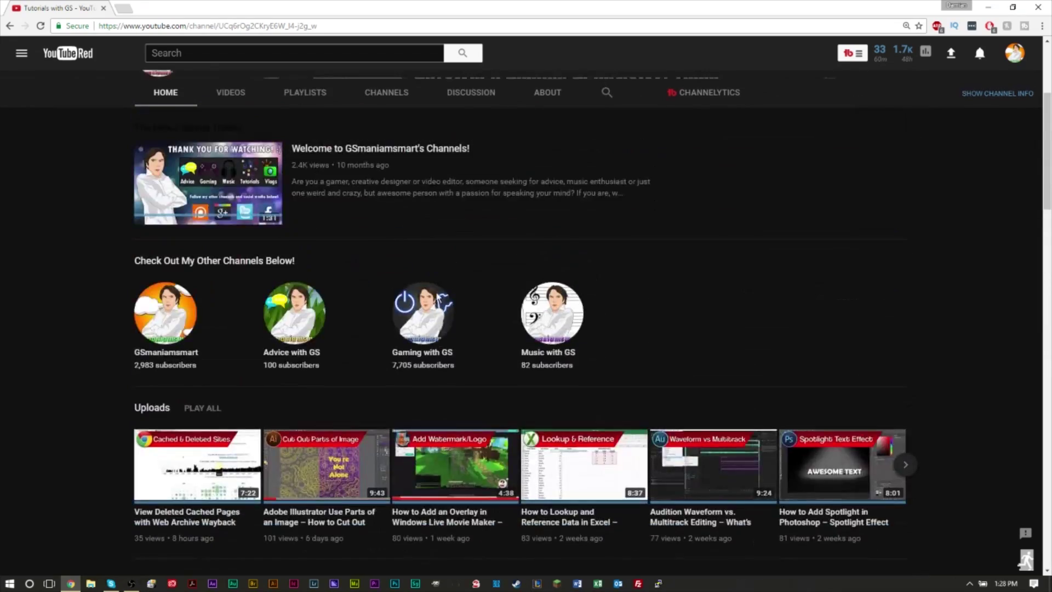
pyautogui.scroll(-5, 437, 296)
pyautogui.scroll(1, 437, 296)
pyautogui.scroll(4, 437, 295)
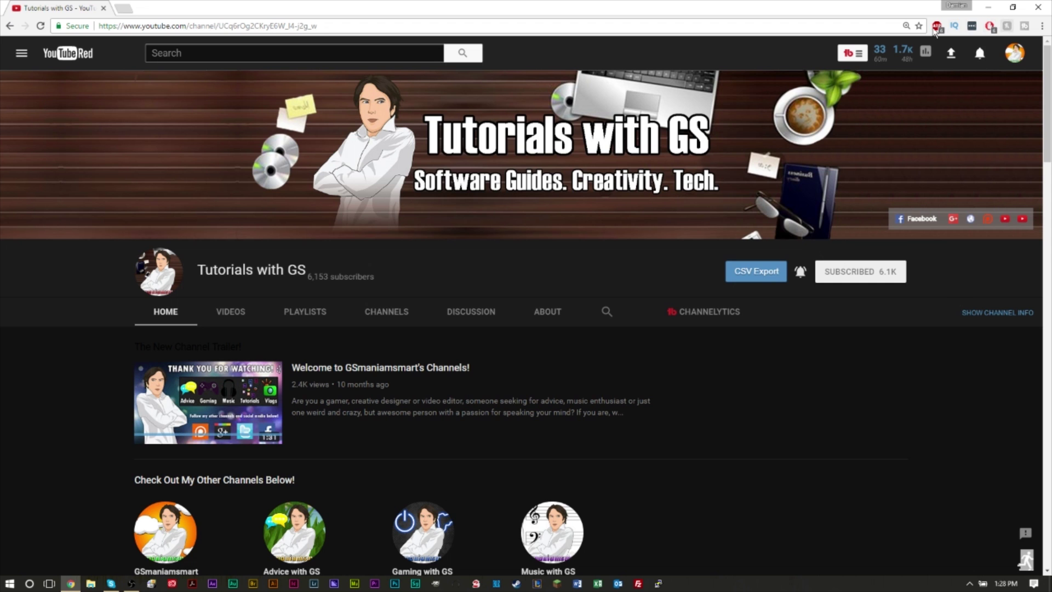
pyautogui.scroll(-1, 629, 297)
pyautogui.scroll(-8, 629, 297)
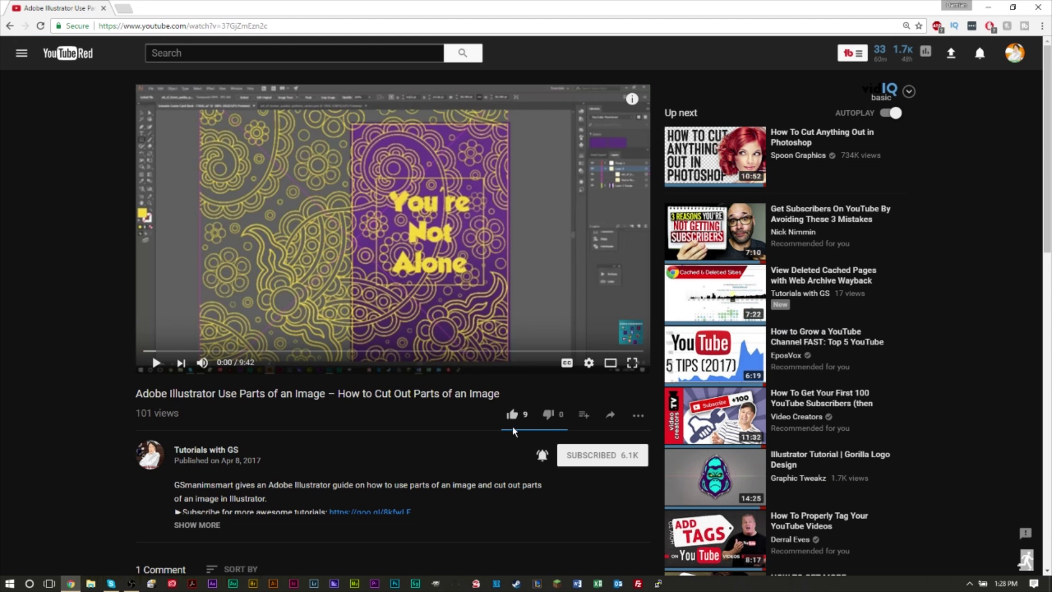
# Expand the Illustrator video's description with SHOW MORE, then collapse it with SHOW LESS
pyautogui.scroll(-2, 509, 438)
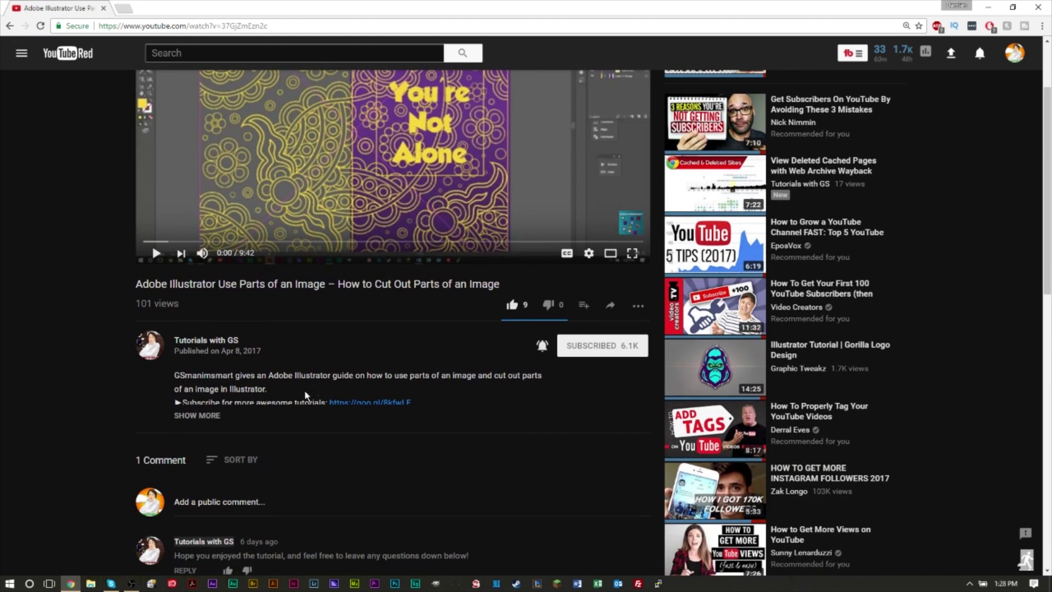
pyautogui.click(189, 417)
pyautogui.scroll(-1, 314, 395)
pyautogui.scroll(-1, 314, 395)
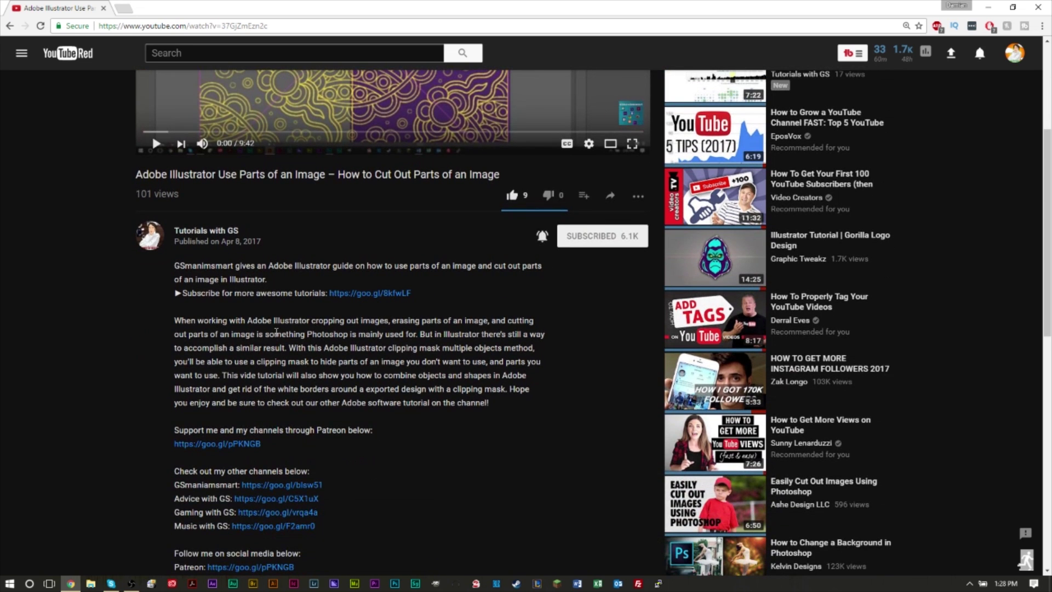
pyautogui.scroll(-4, 340, 318)
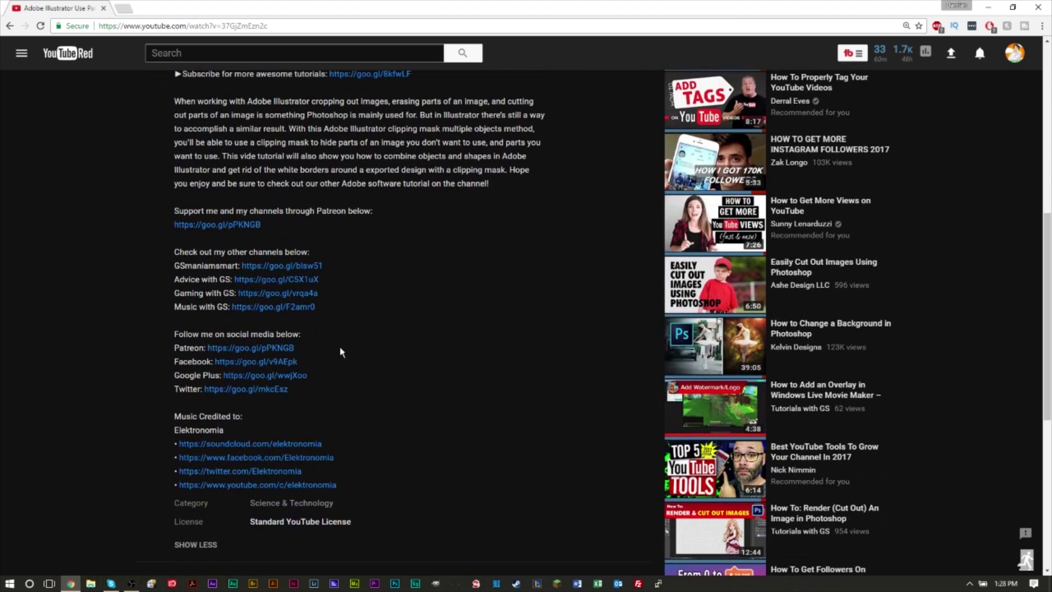
pyautogui.click(202, 544)
pyautogui.scroll(5, 329, 406)
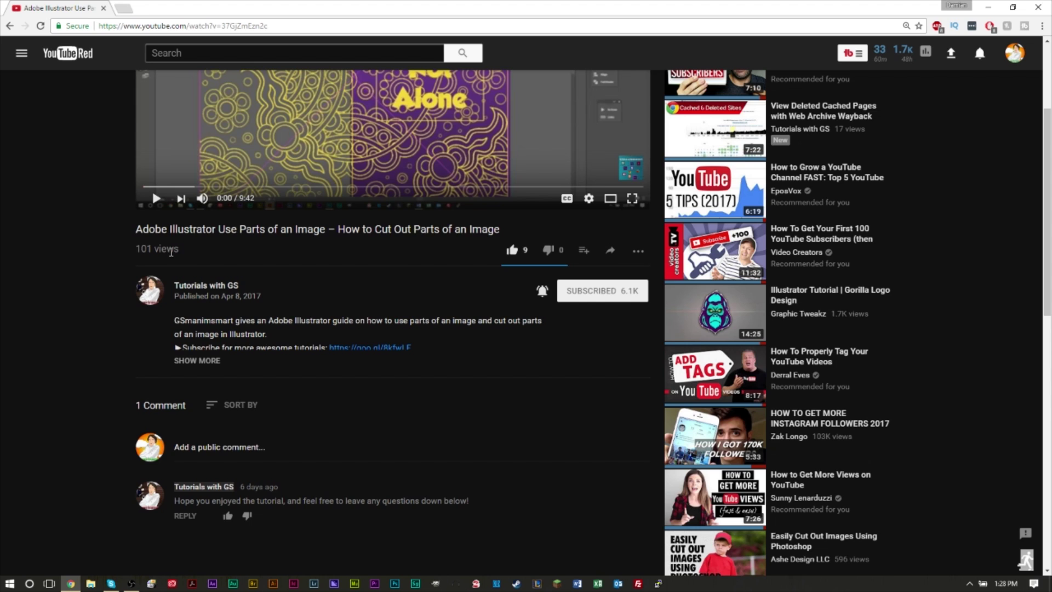
# Return to the YouTube home page via the YouTube logo
pyautogui.scroll(-4, 416, 336)
pyautogui.scroll(4, 425, 340)
pyautogui.scroll(-3, 424, 334)
pyautogui.scroll(6, 341, 367)
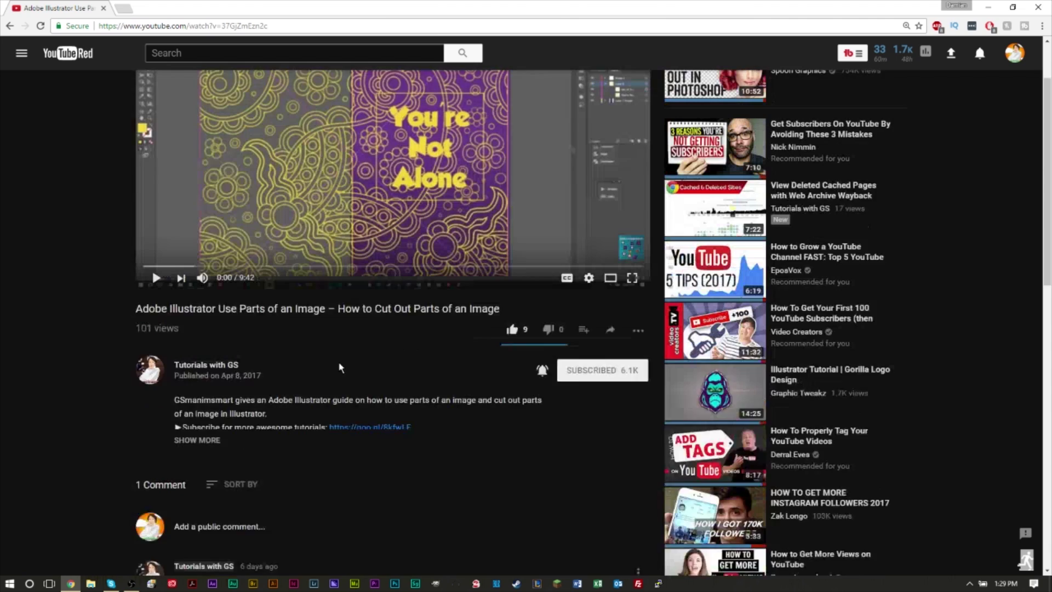
pyautogui.click(75, 55)
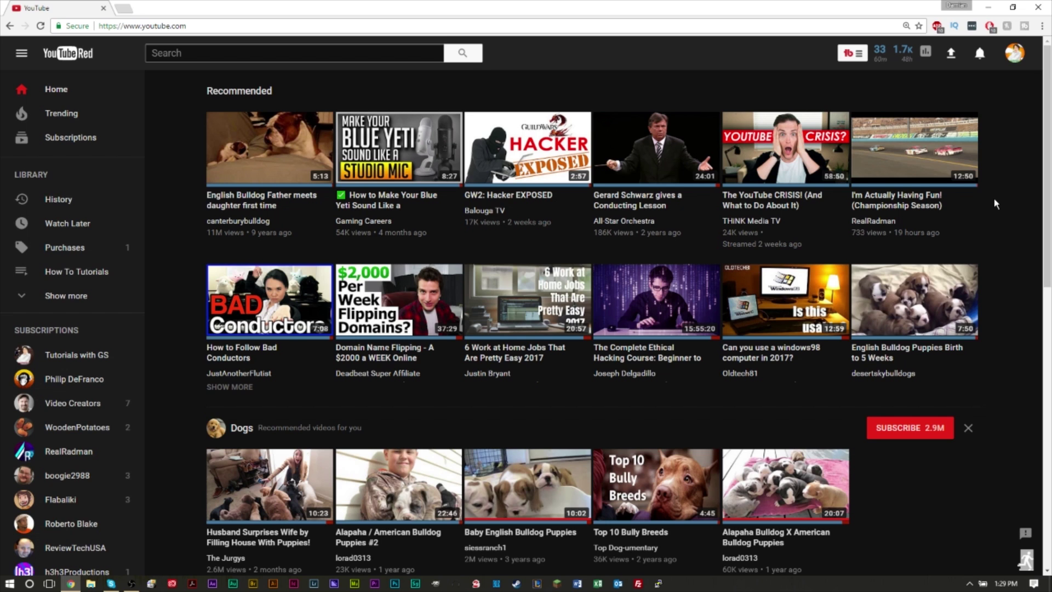
# Verify the account menu shows Dark Mode: On, close it, and open Chrome's three-dot menu
pyautogui.click(1014, 54)
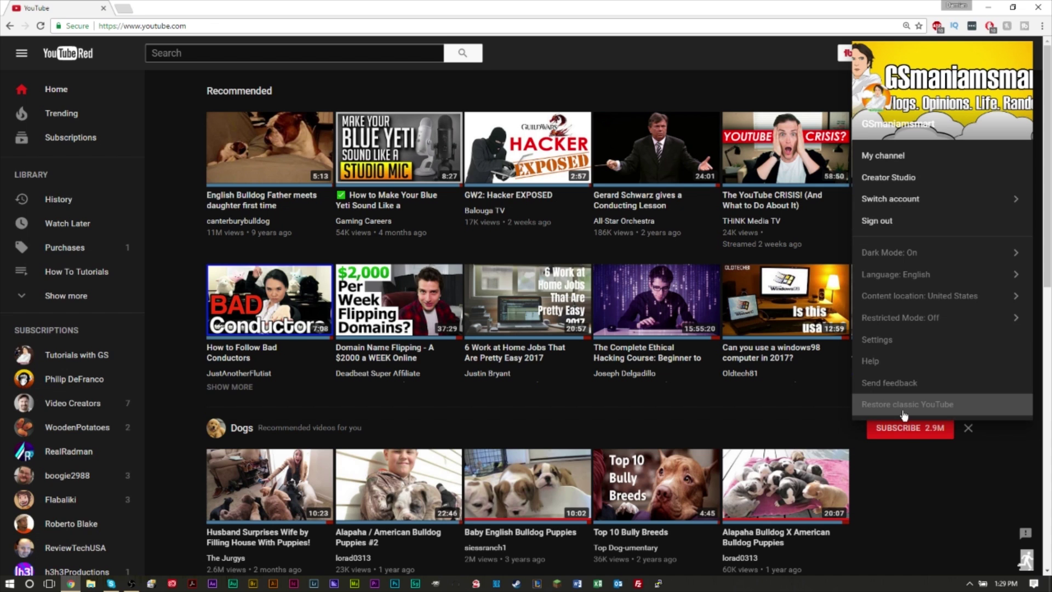
pyautogui.click(914, 496)
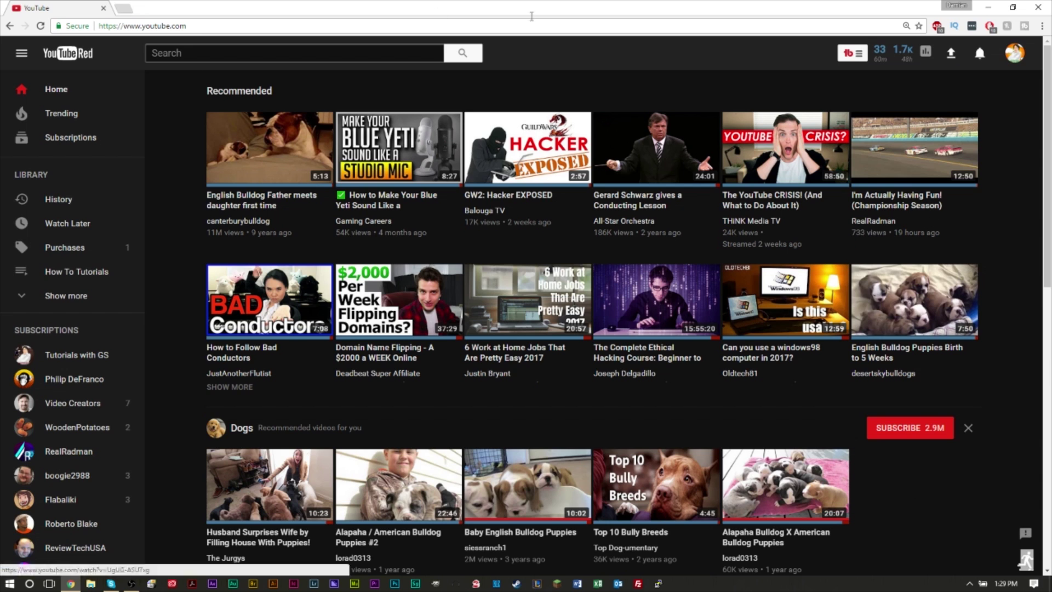
pyautogui.click(1044, 26)
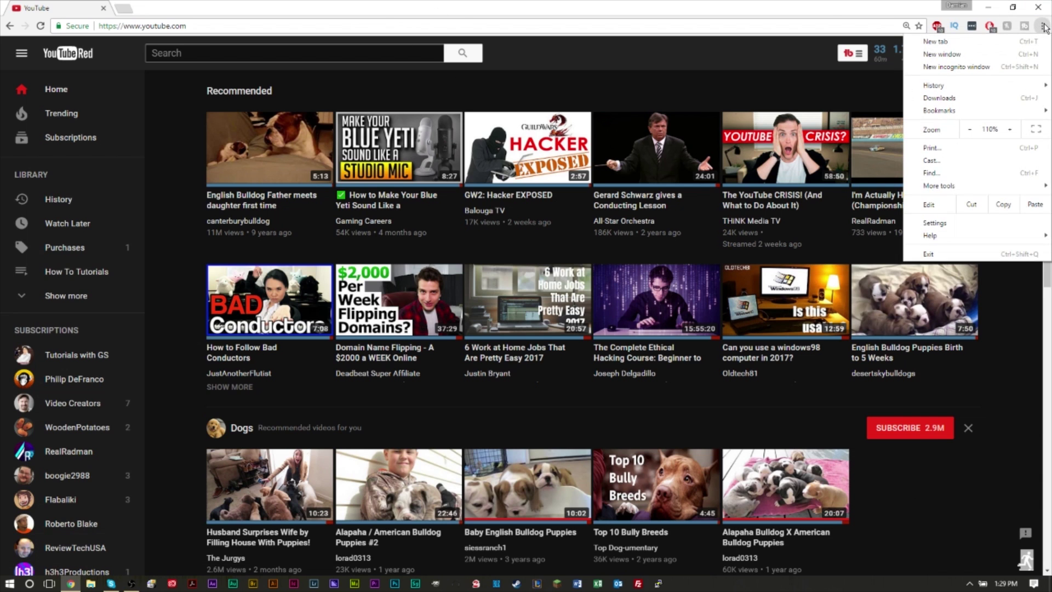
# Open Chrome Settings' advanced Privacy section, view Clear browsing data, and dismiss it unchanged
pyautogui.click(961, 224)
pyautogui.scroll(-3, 294, 233)
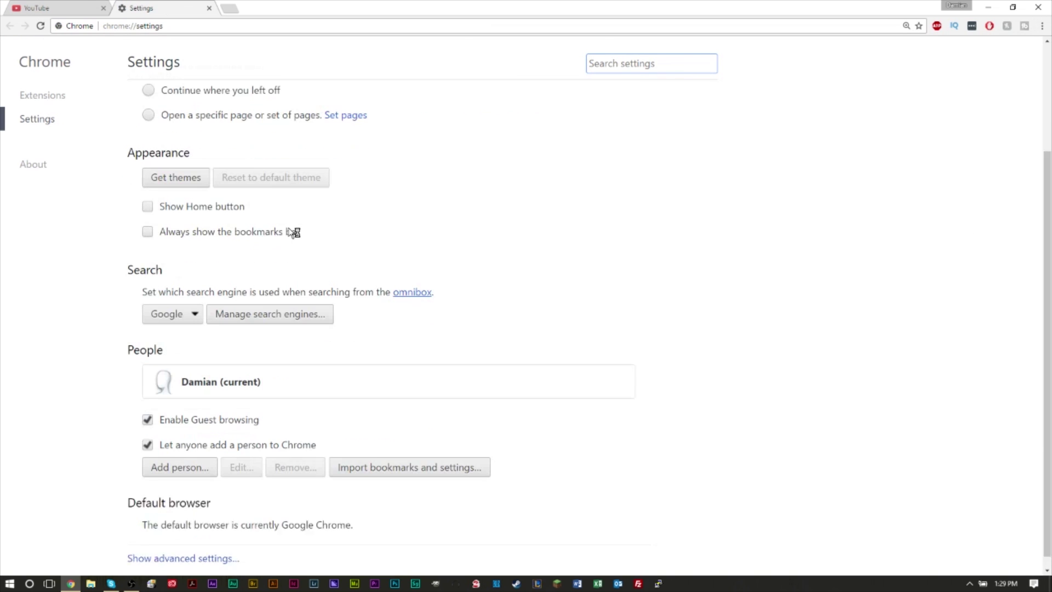
pyautogui.click(177, 545)
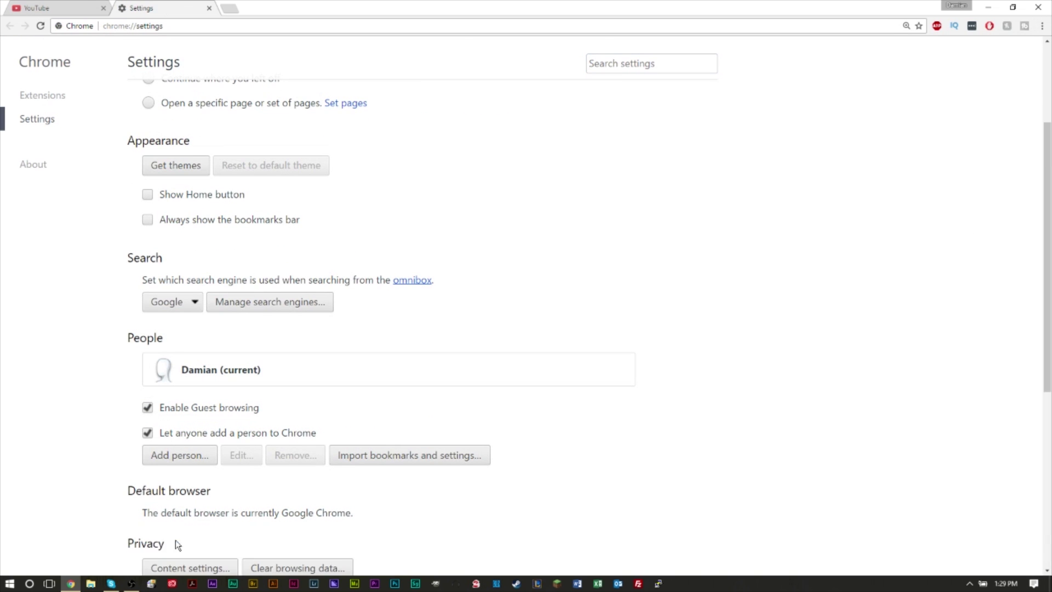
pyautogui.scroll(-6, 369, 373)
pyautogui.scroll(-2, 369, 367)
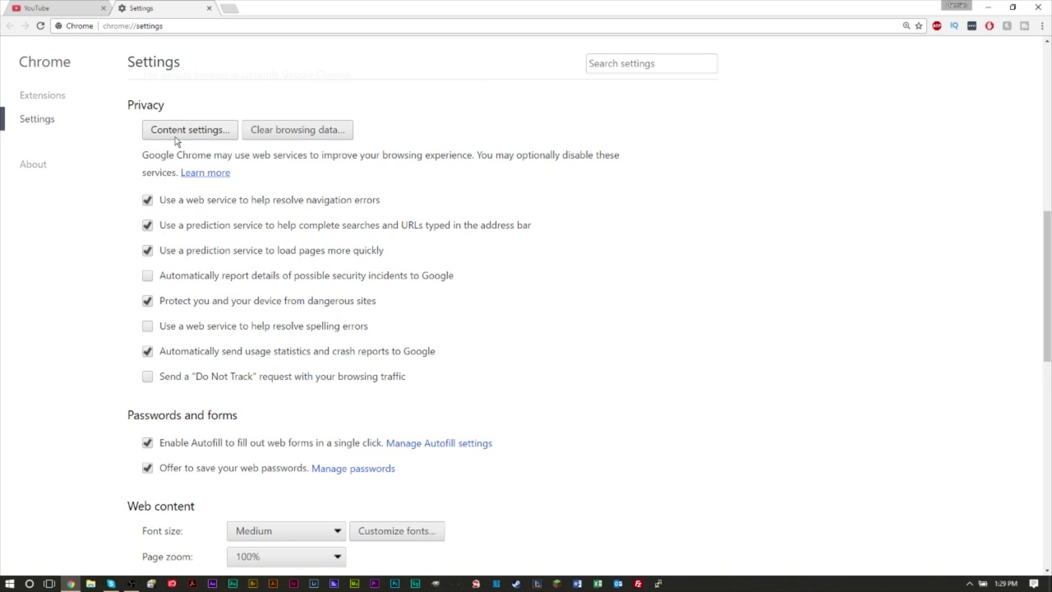
pyautogui.click(299, 136)
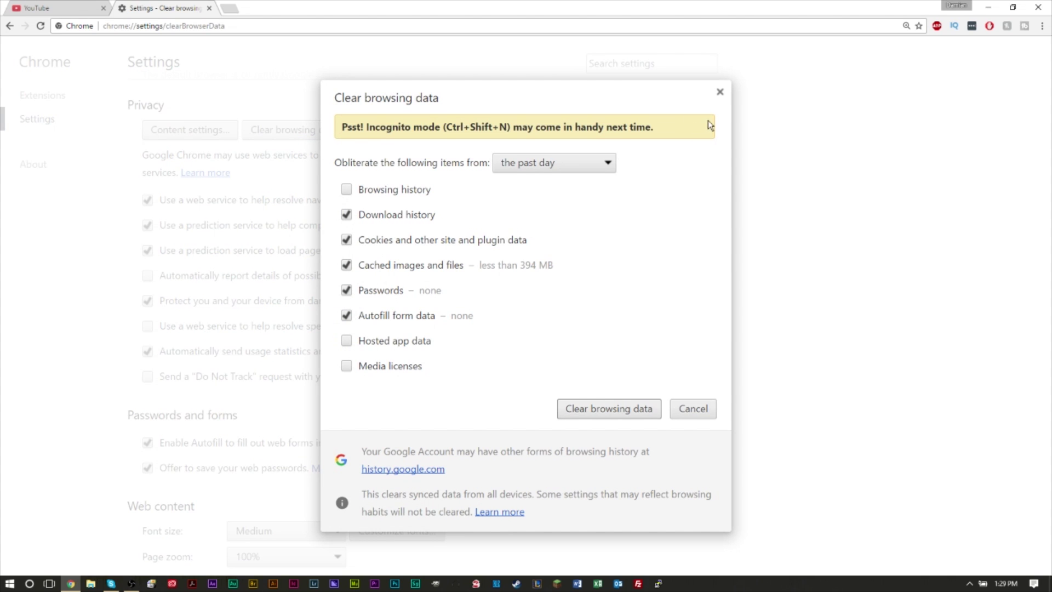
pyautogui.click(719, 93)
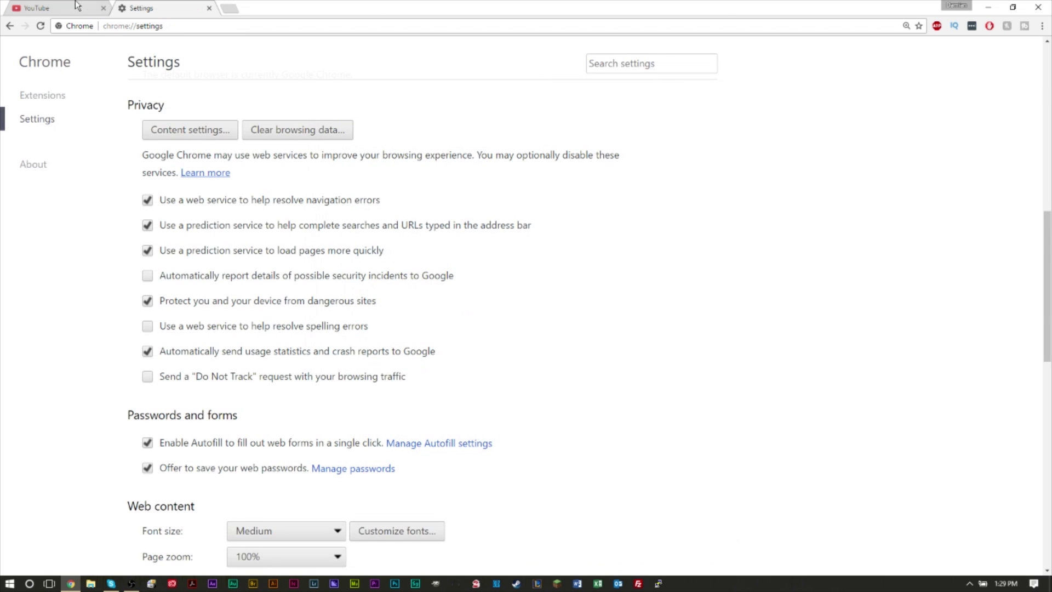
pyautogui.click(77, 5)
# Open and close the account menu on the dark-mode YouTube home page
pyautogui.click(1020, 59)
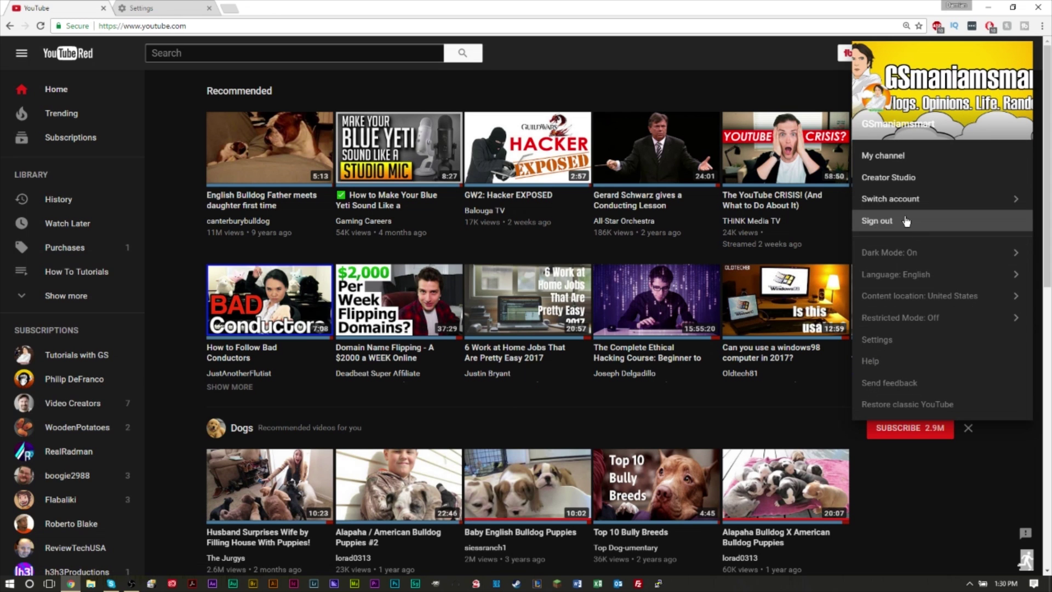
pyautogui.click(938, 498)
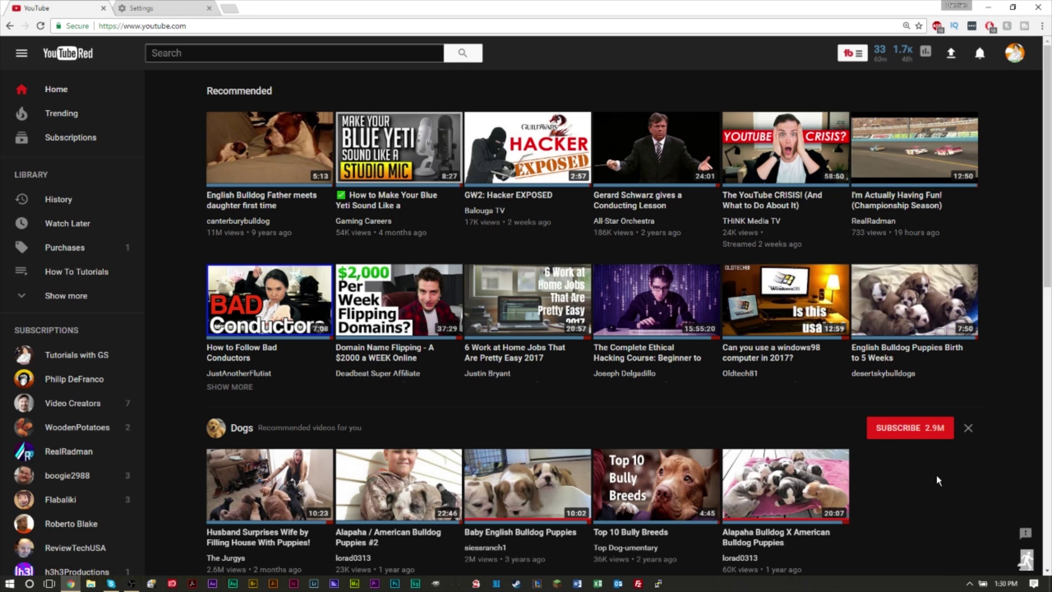